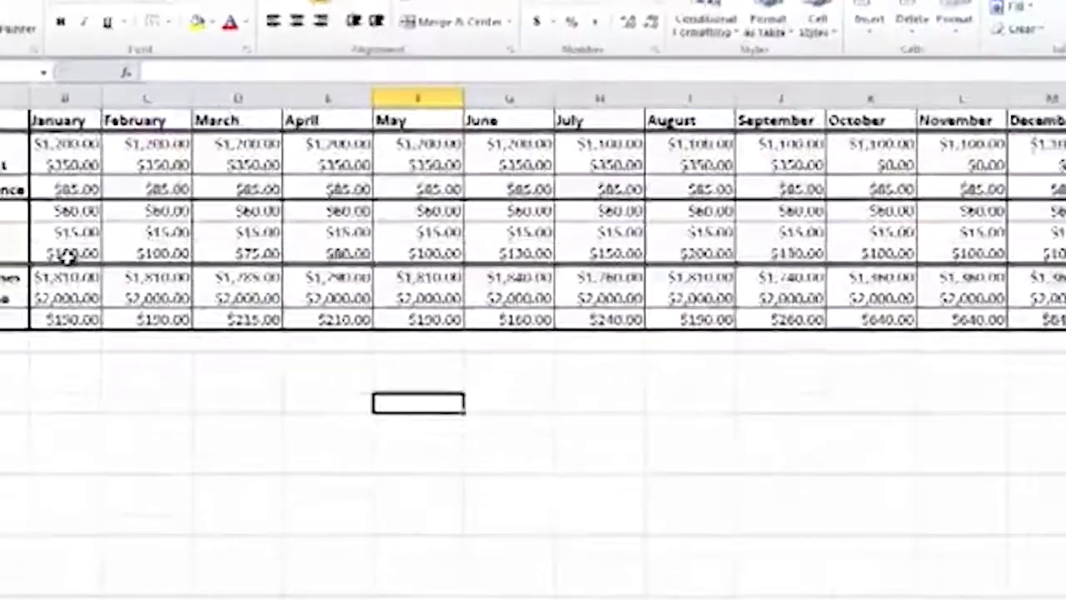
Step: Insert a 2-D clustered column chart of the January to December electricity costs in B7:M7 and enlarge it
left_click_drag(68, 258, 1006, 241)
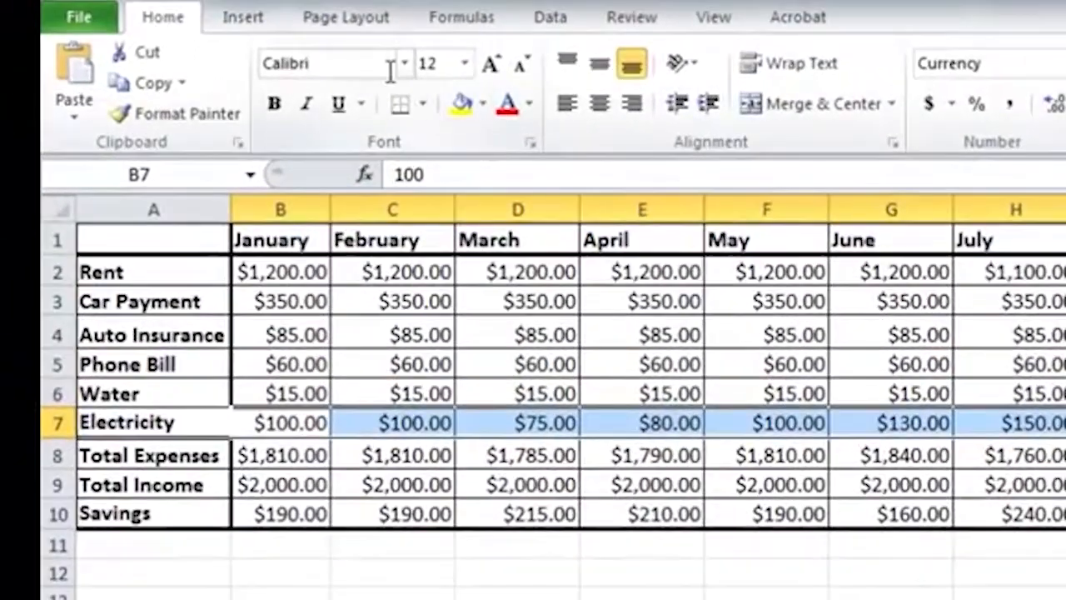
left_click(260, 27)
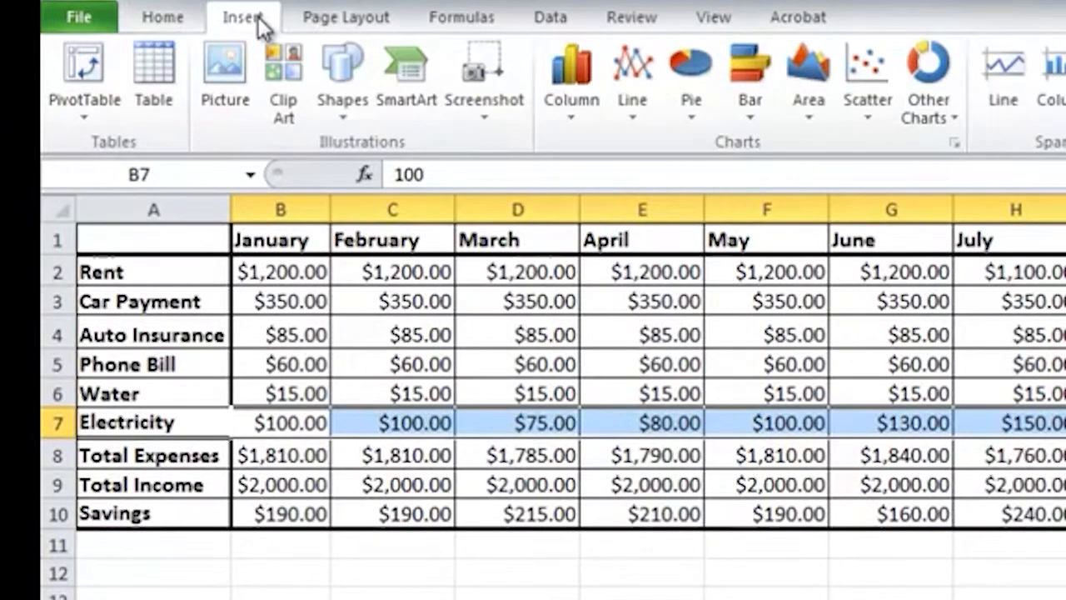
left_click(591, 81)
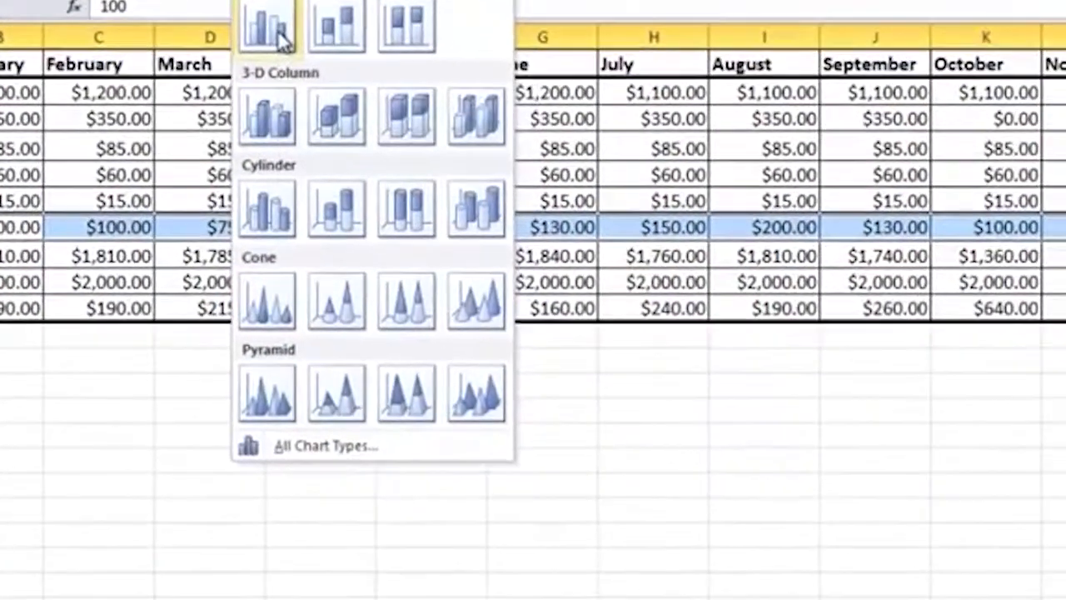
left_click(526, 176)
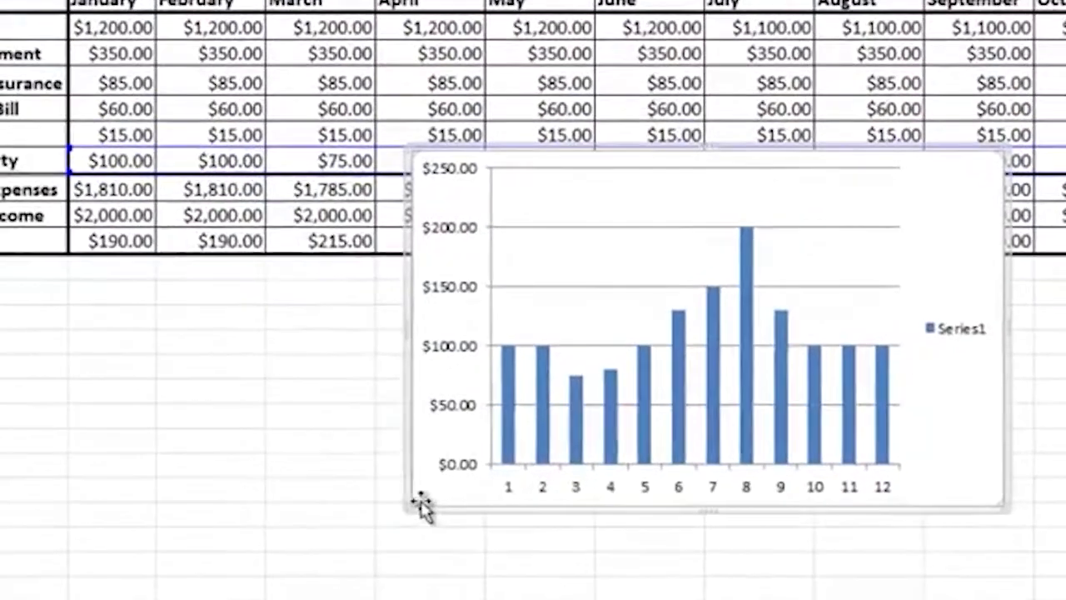
left_click_drag(421, 504, 206, 559)
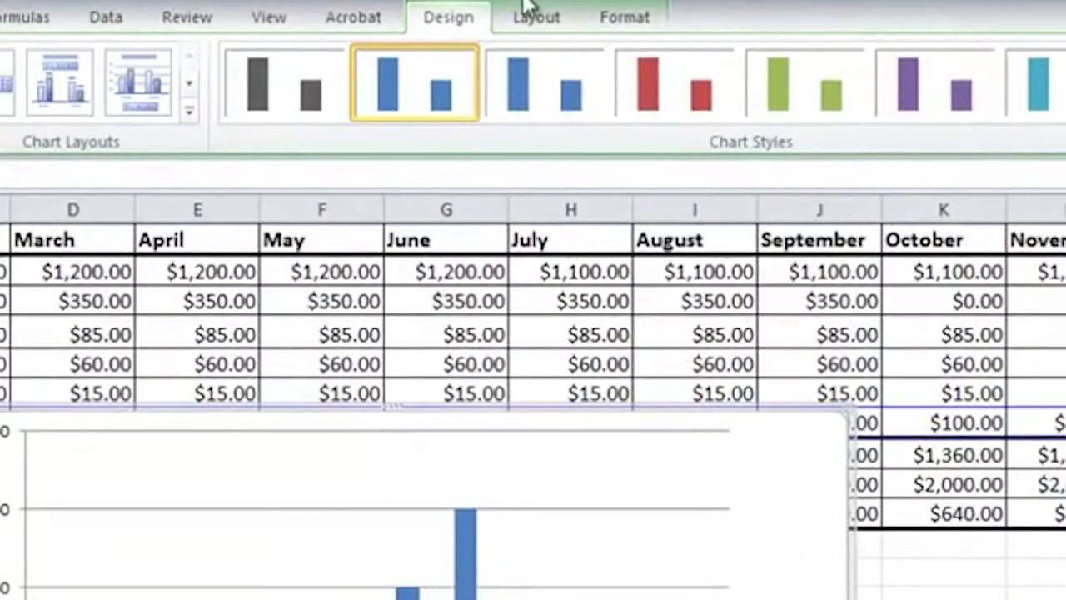
Step: Set the column chart's horizontal axis labels to the month names in B1:M1
left_click(944, 593)
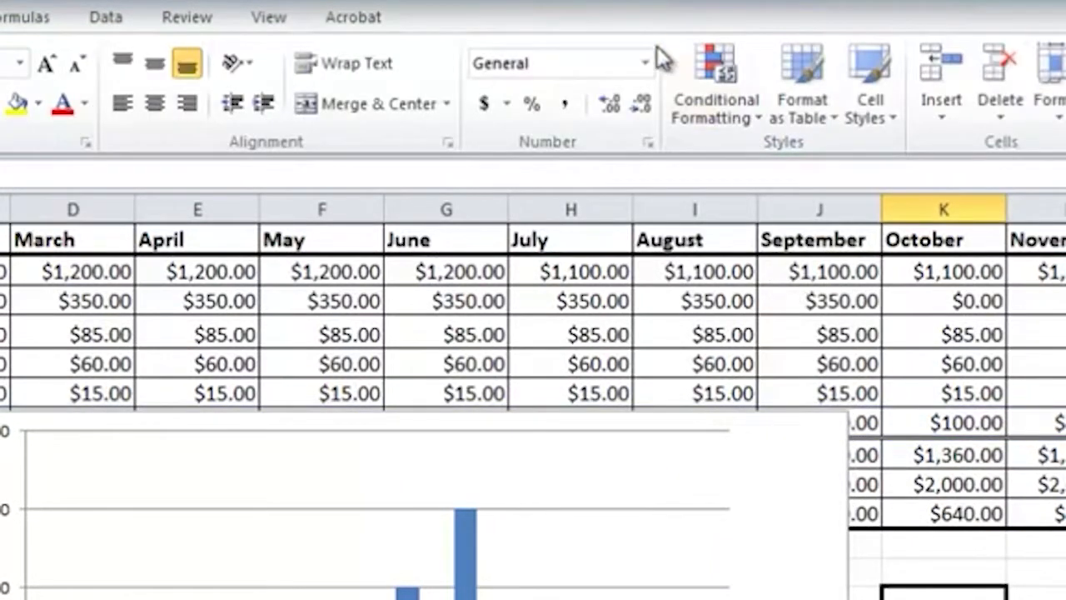
left_click(678, 470)
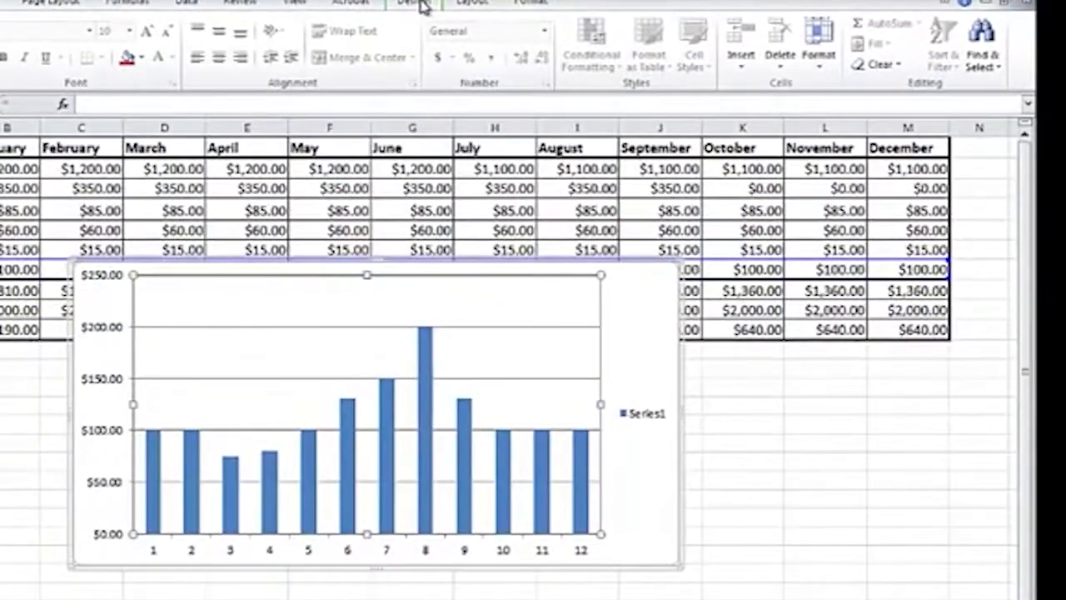
left_click(410, 3)
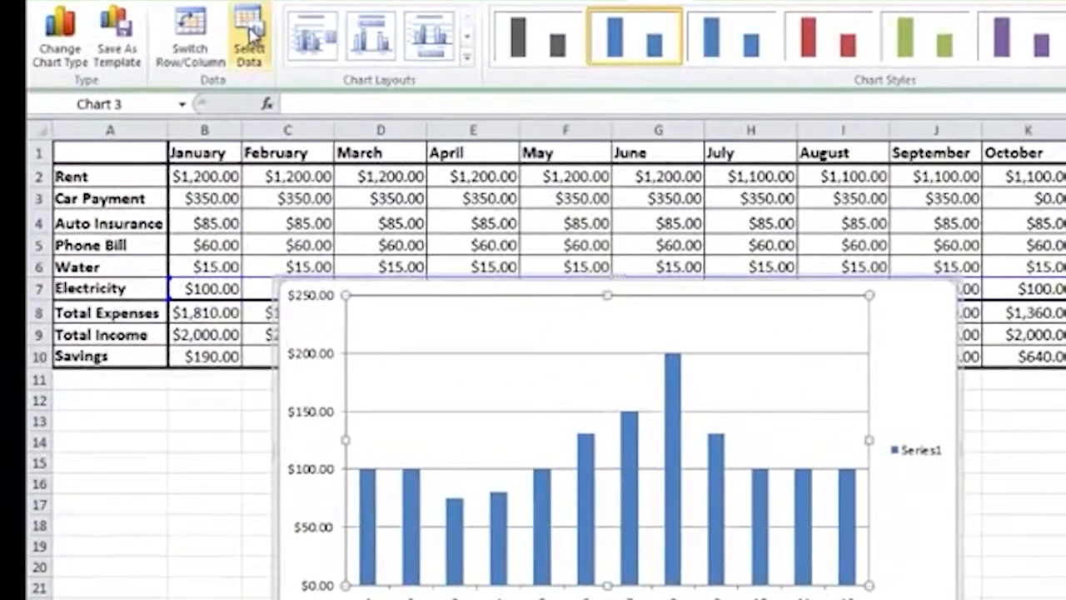
left_click(252, 33)
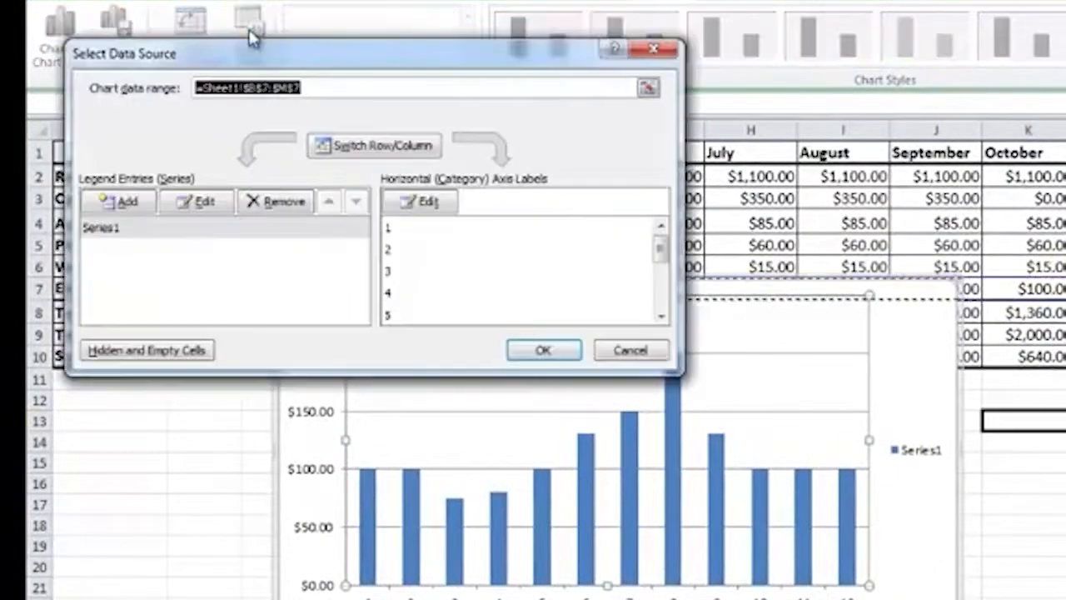
left_click_drag(417, 61, 782, 245)
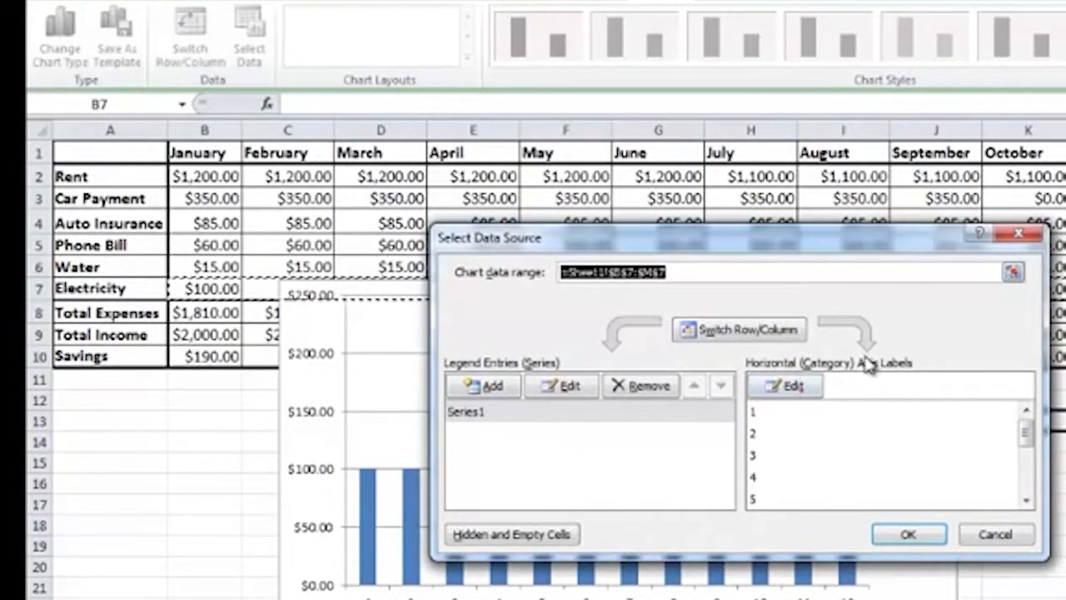
left_click(786, 385)
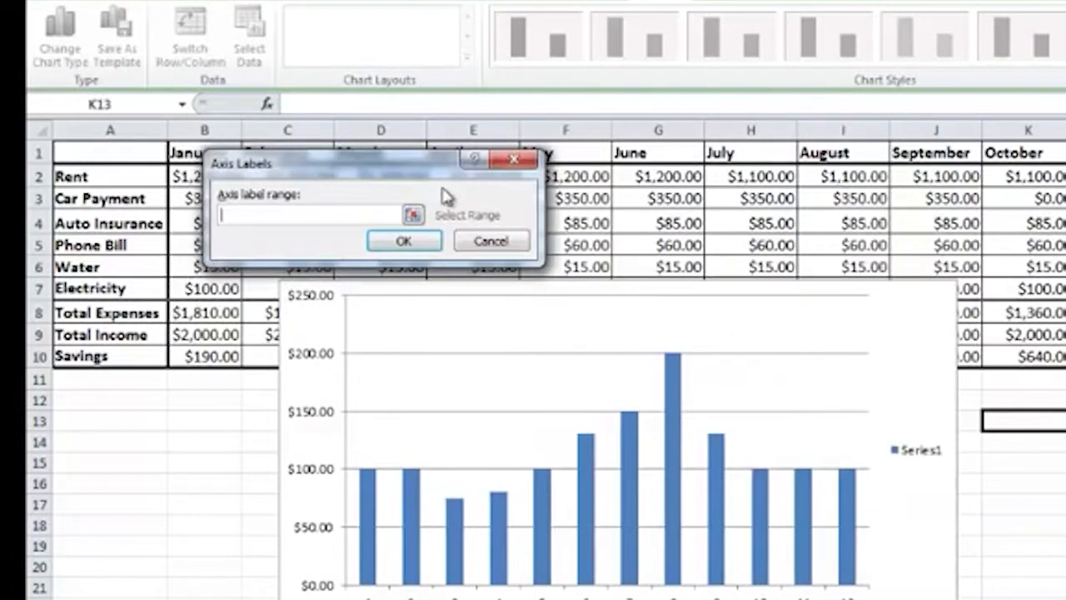
left_click_drag(425, 174, 417, 218)
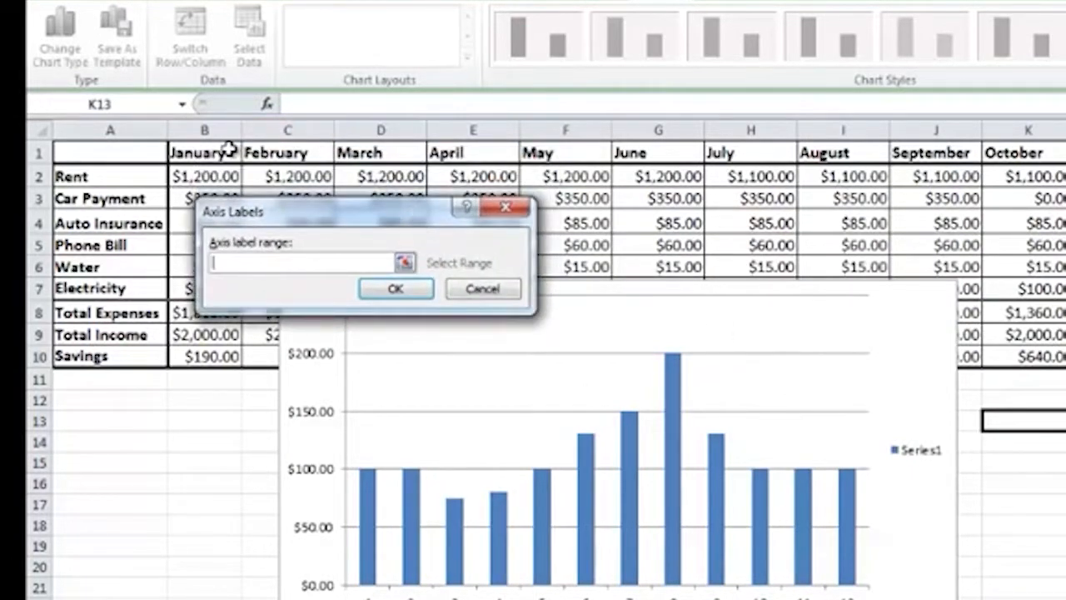
left_click_drag(220, 153, 1065, 153)
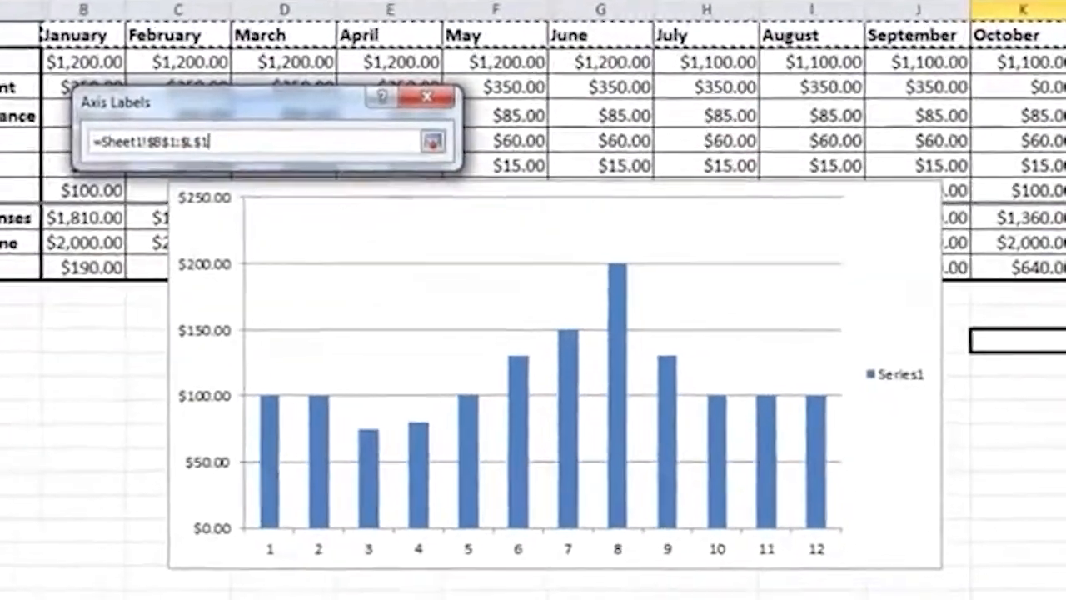
left_click_drag(1065, 35, 1065, 35)
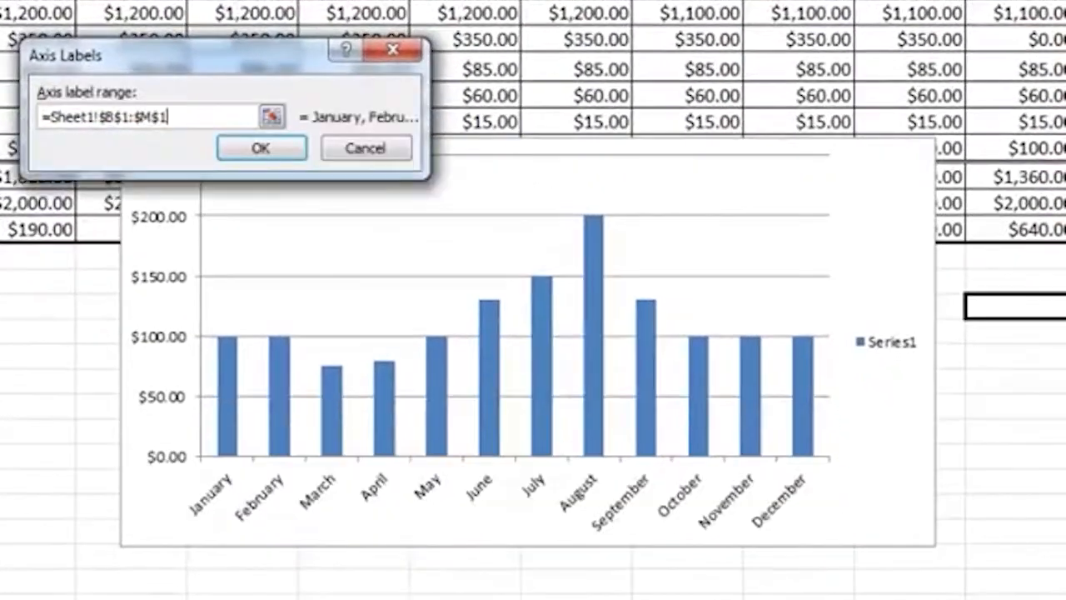
left_click(262, 148)
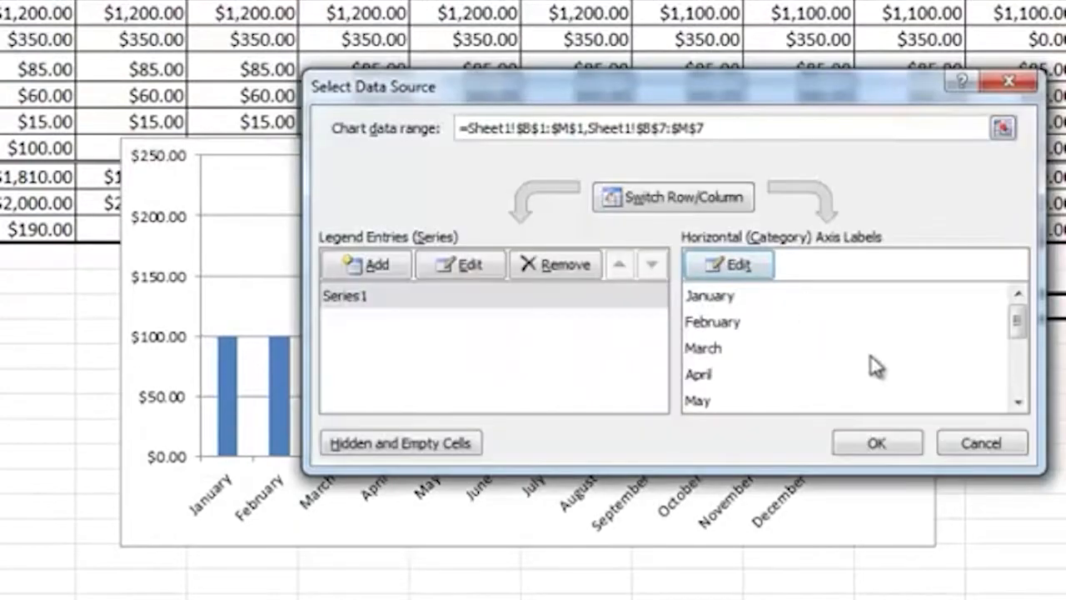
left_click(867, 446)
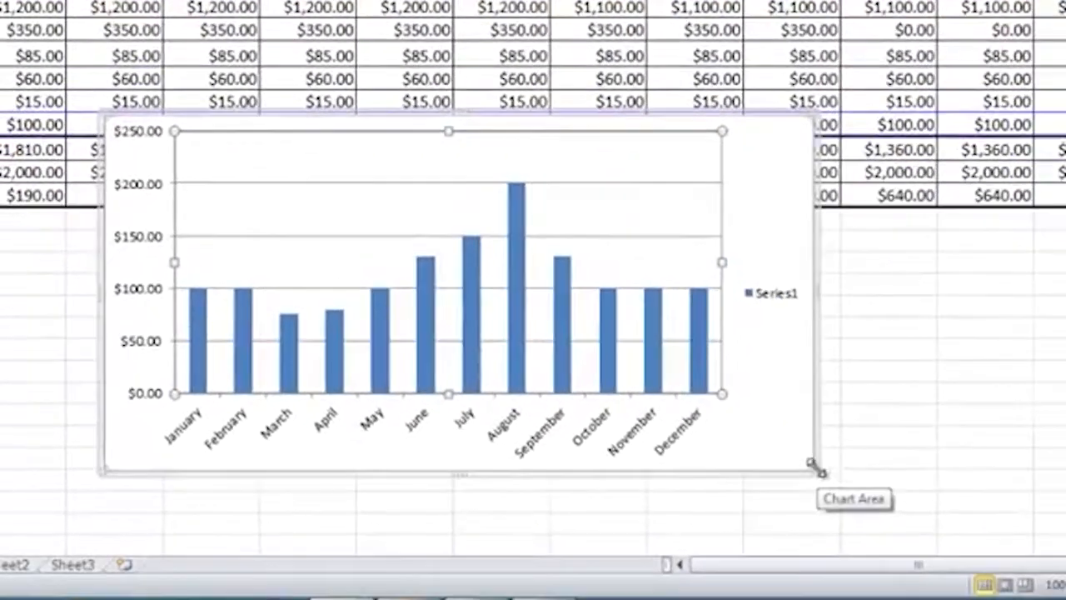
Step: Enlarge the column chart further and apply the chart layout with a title above and a legend beside the bars
left_click_drag(814, 468, 1004, 497)
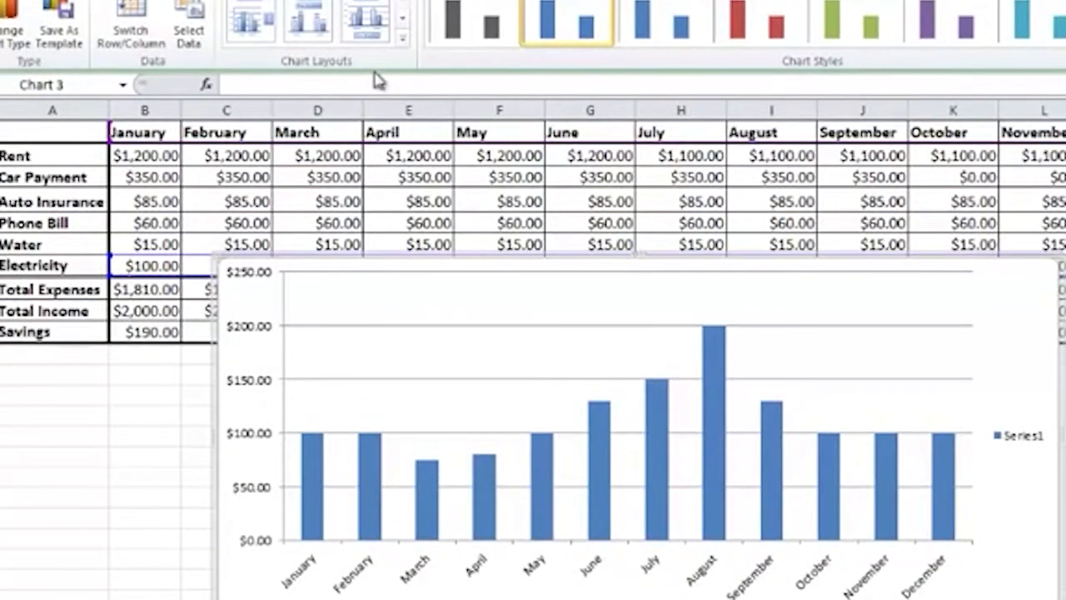
left_click(402, 38)
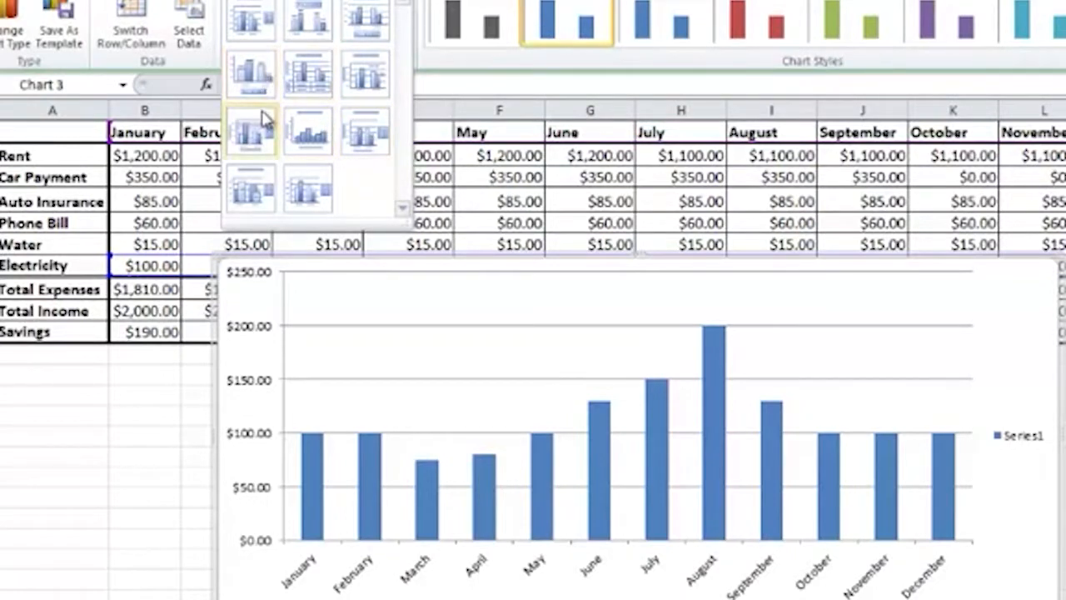
left_click(303, 35)
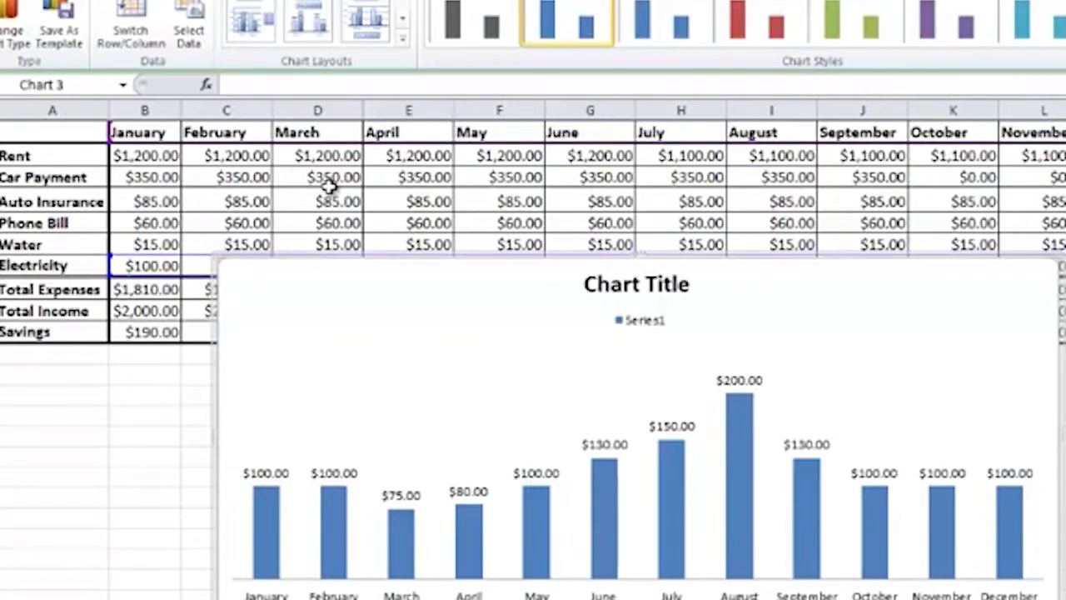
left_click(255, 23)
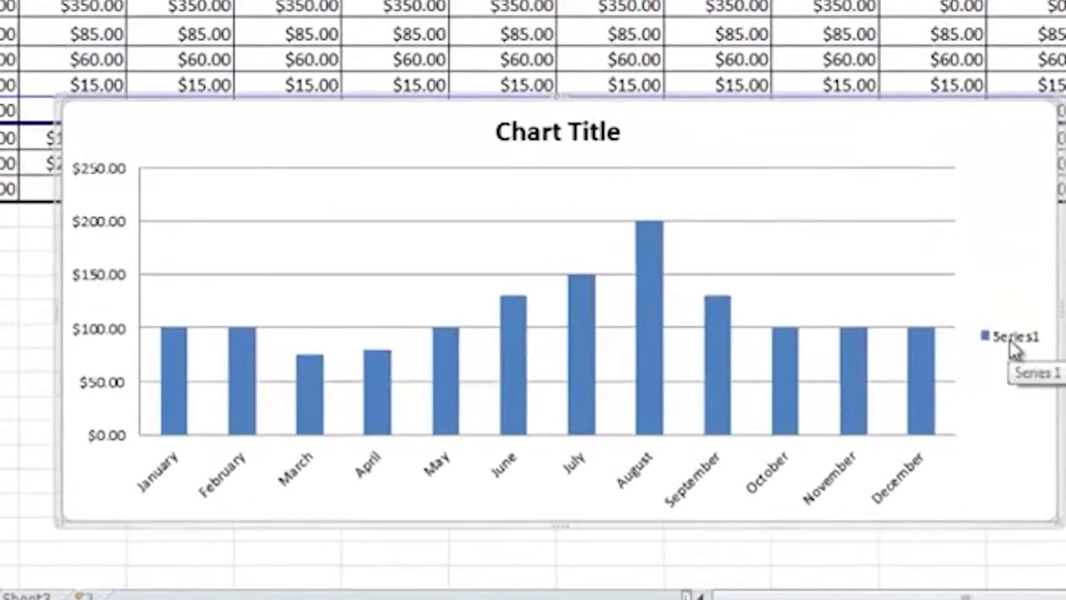
Step: Delete the column chart's legend and change its title to "Electricity Usage"
left_click(1015, 350)
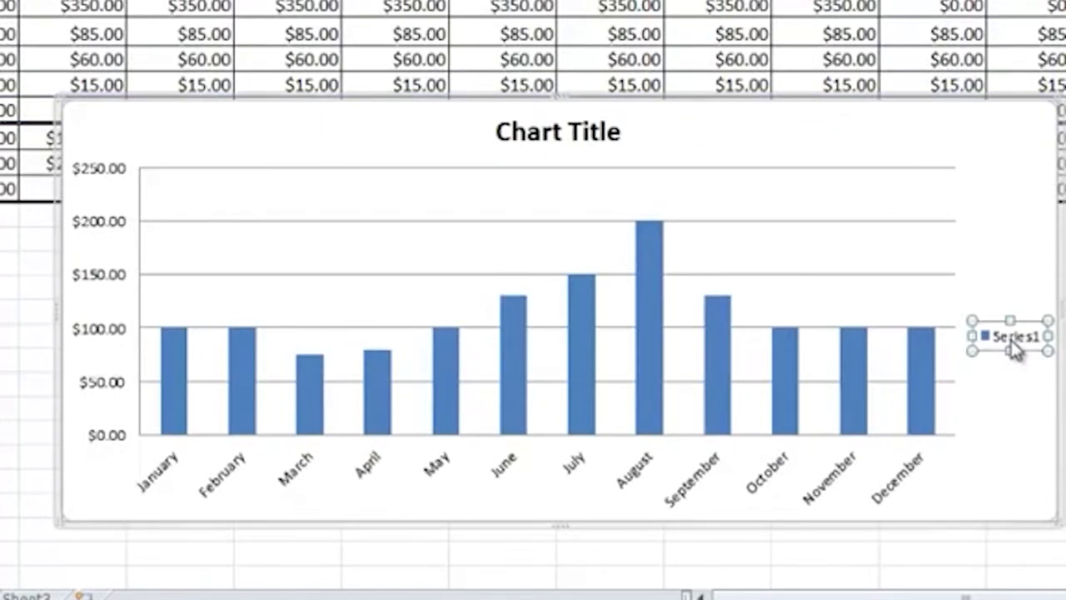
key("Delete")
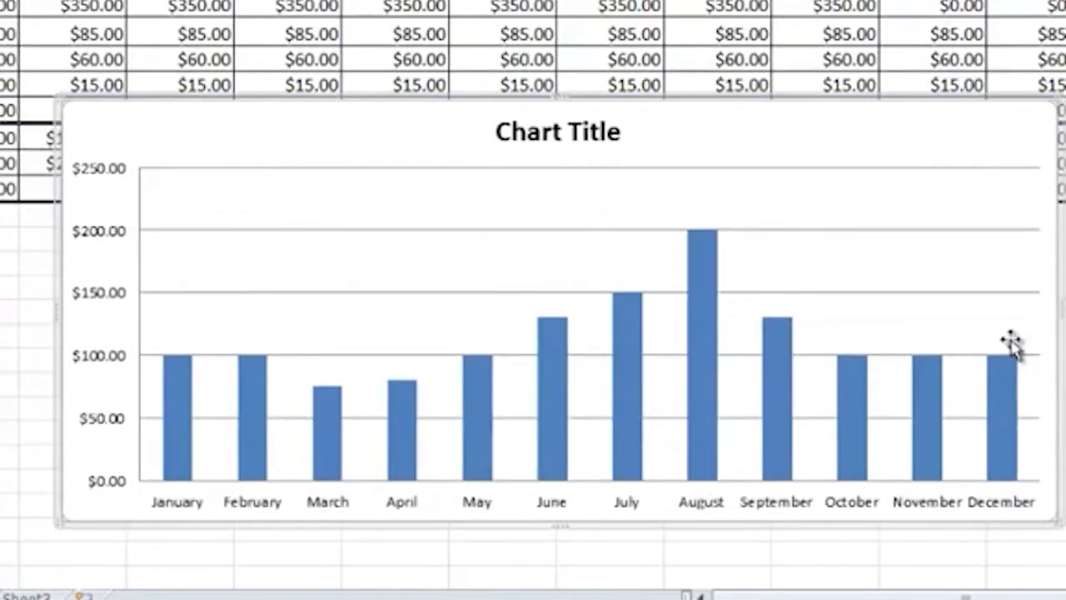
left_click(586, 139)
left_click_drag(500, 124, 618, 150)
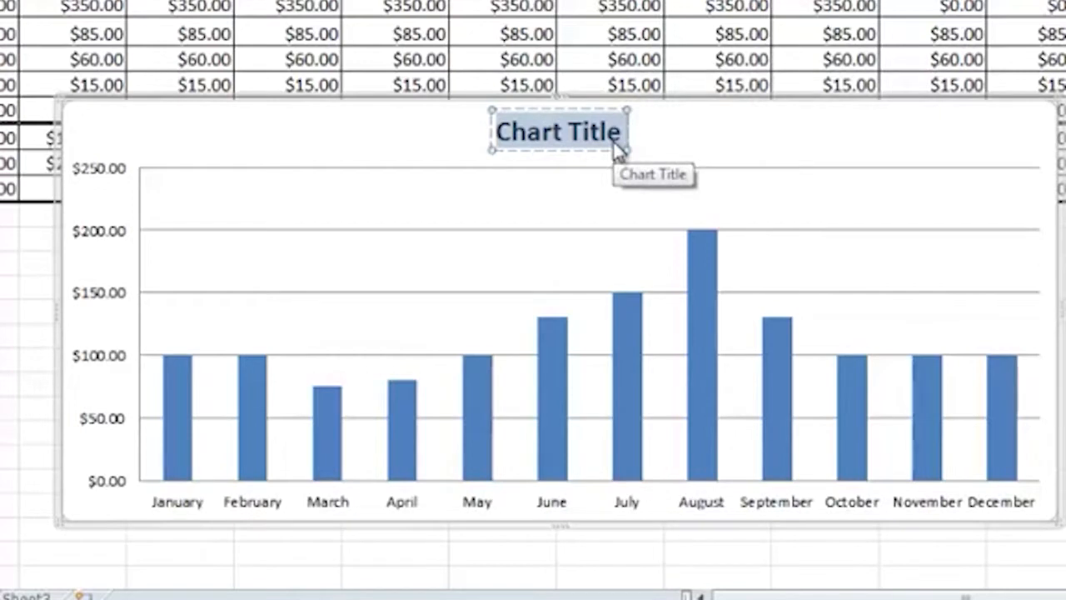
type("Electr")
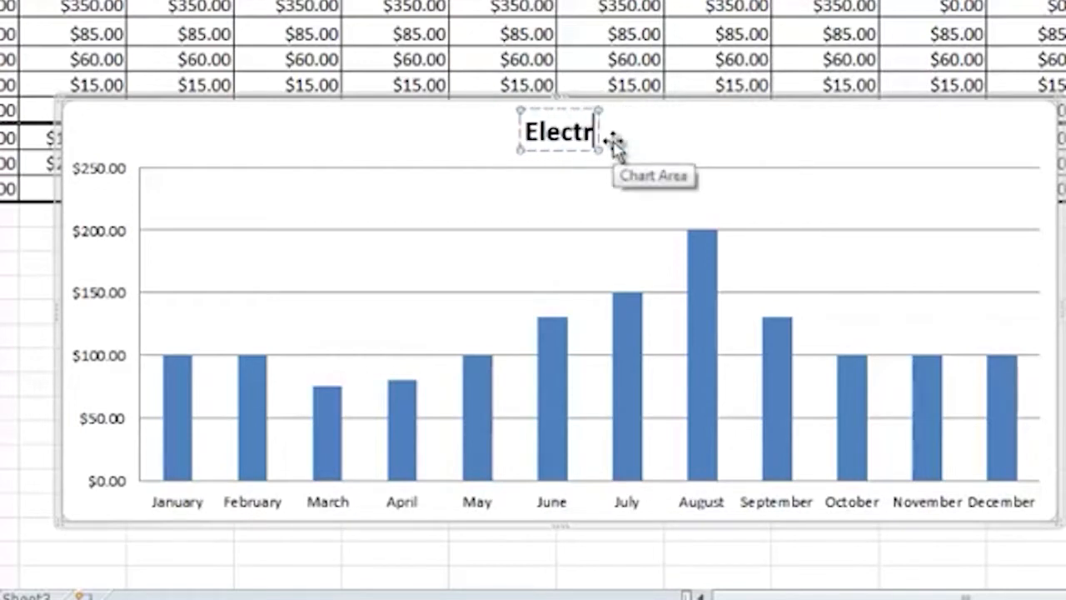
type("icity")
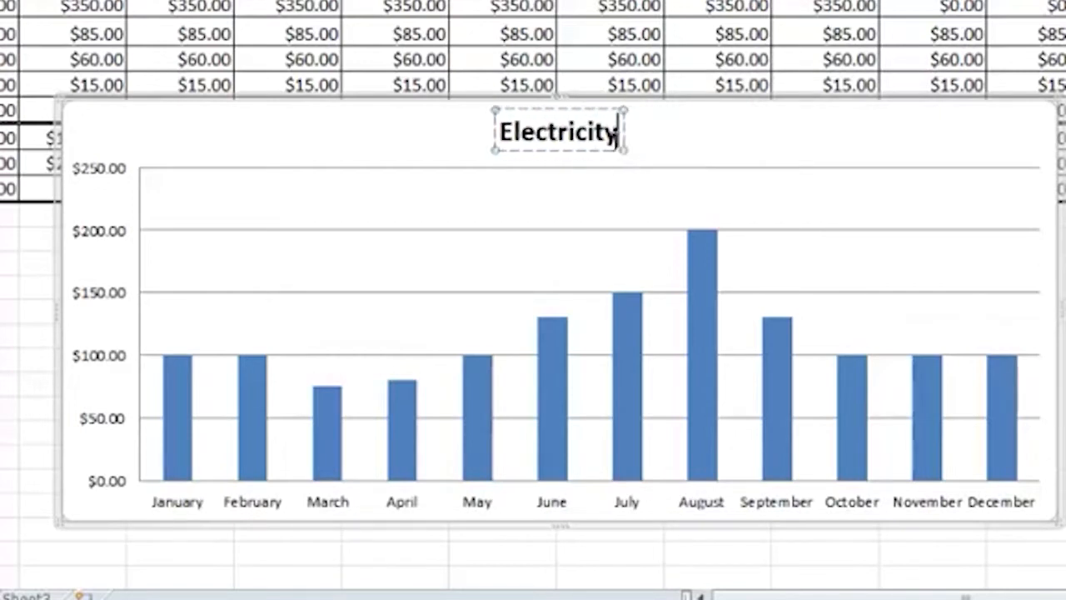
type(" Usage")
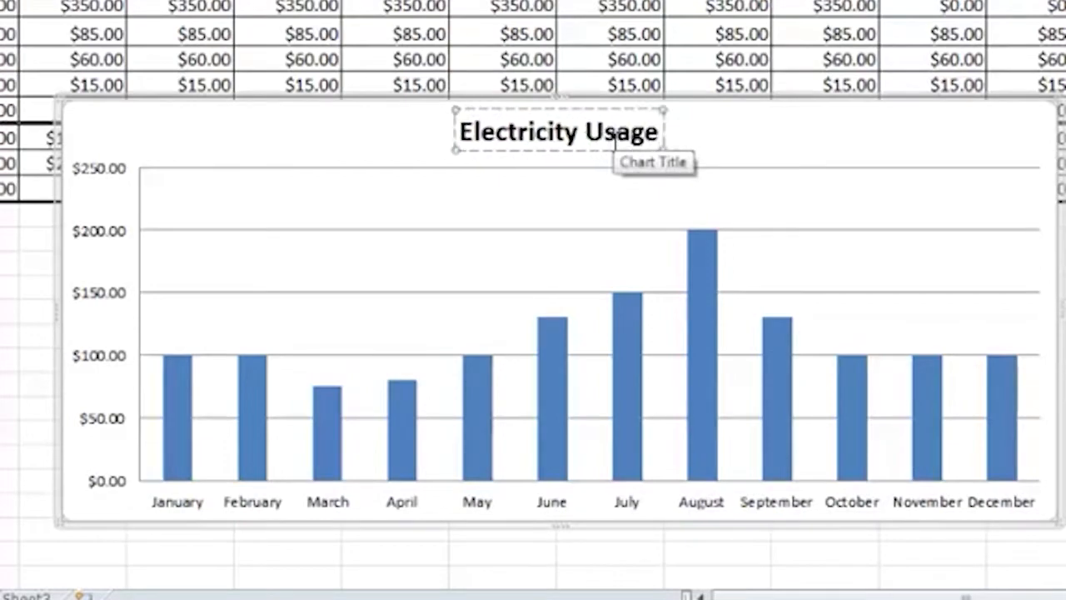
left_click(114, 152)
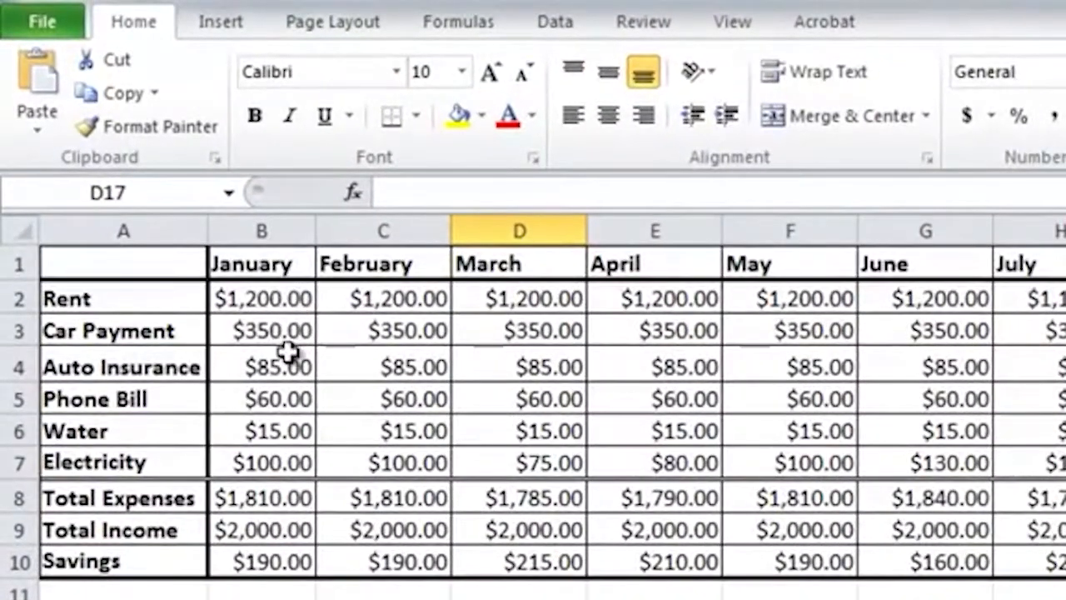
Step: Insert a basic 2-D pie chart of the January expenses in B2:B7 and enlarge it
left_click_drag(287, 307, 287, 469)
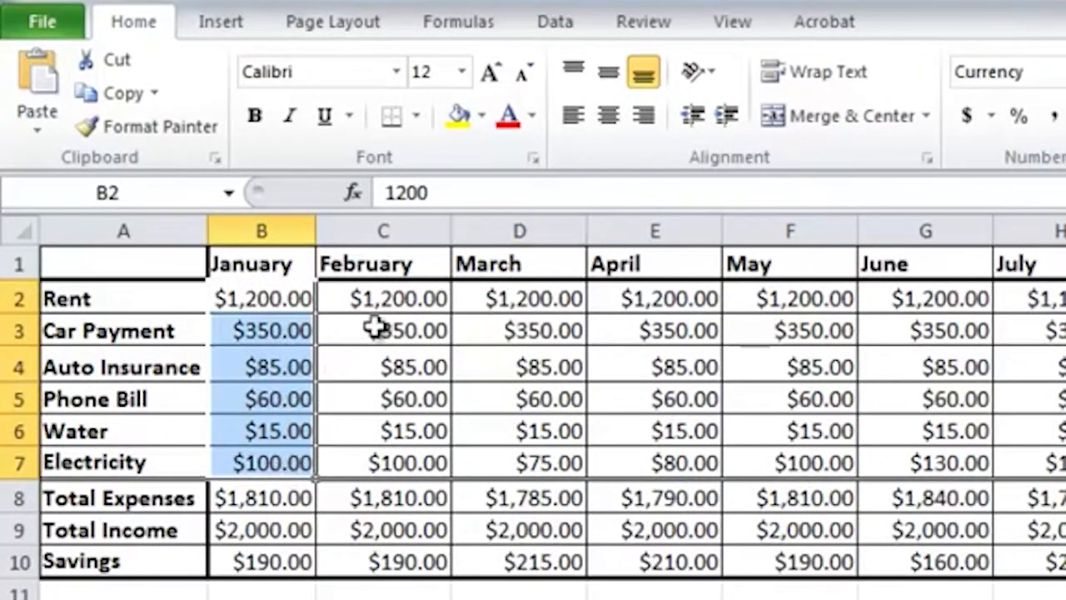
left_click(221, 21)
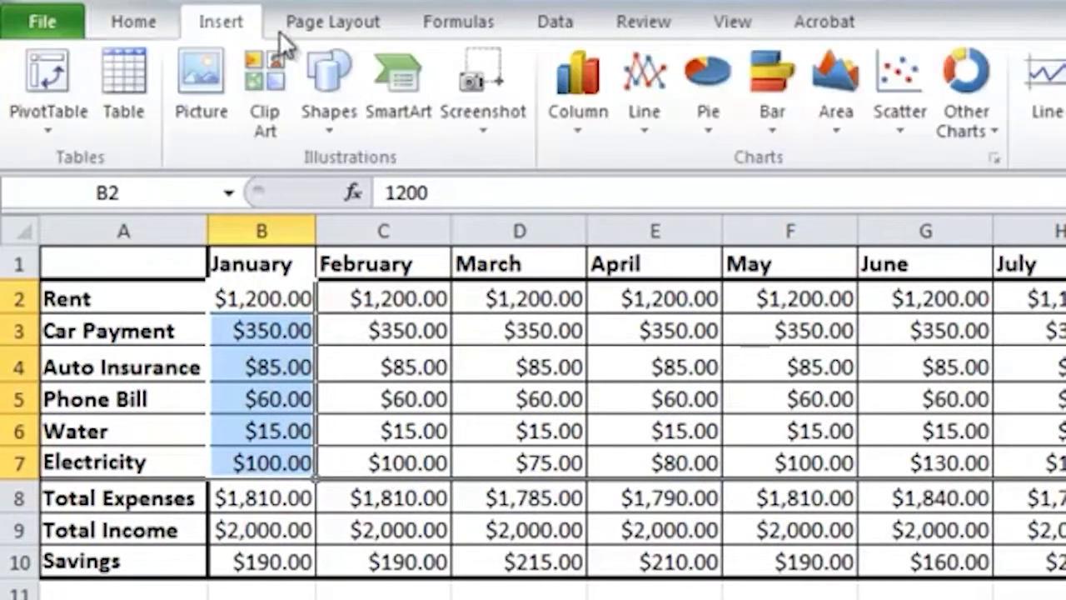
left_click(696, 88)
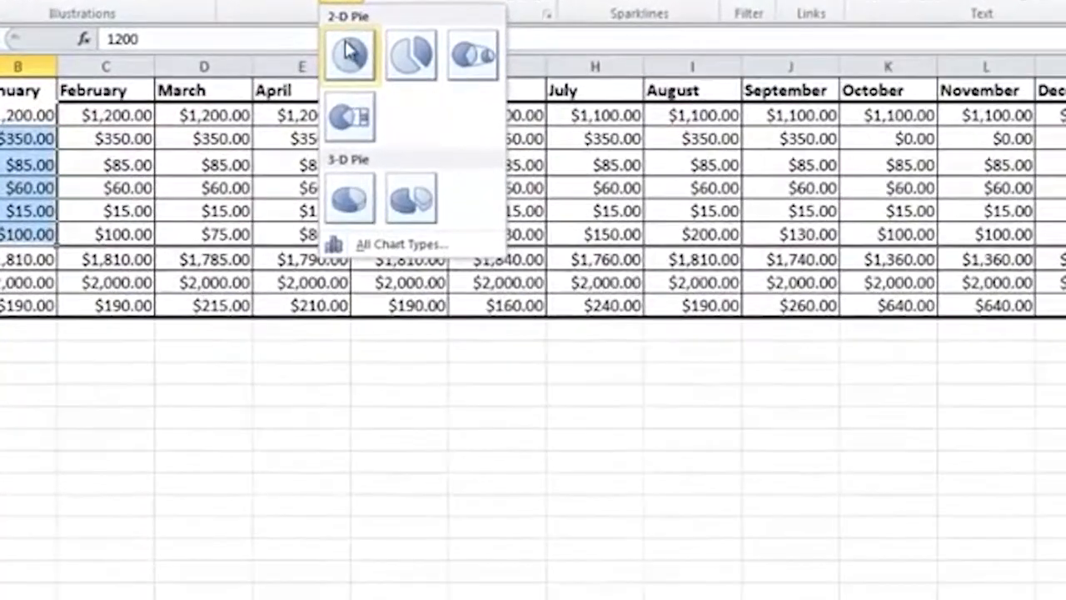
left_click(521, 142)
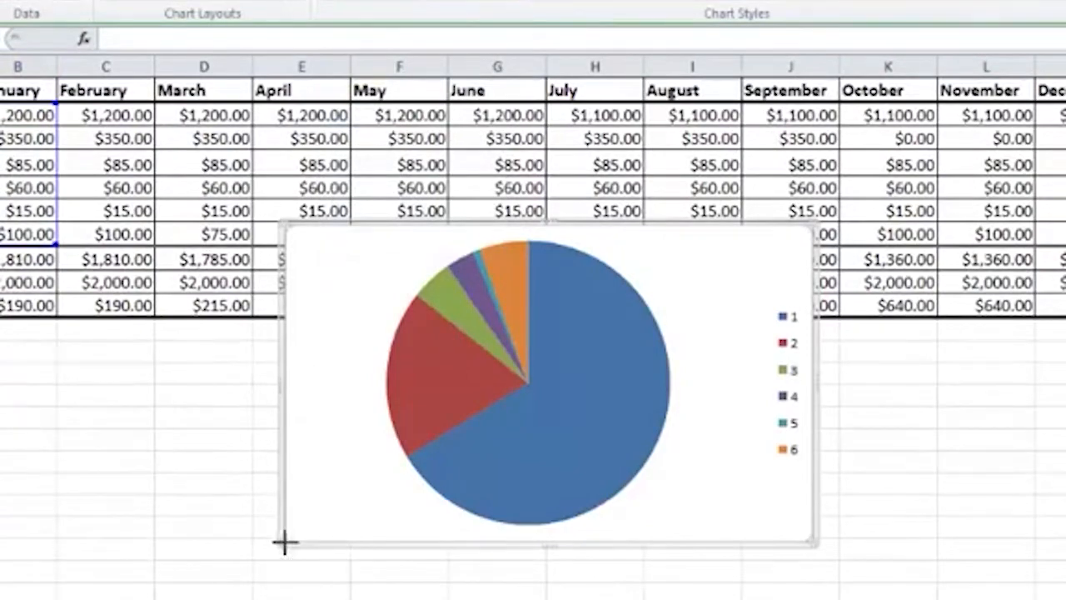
left_click_drag(283, 544, 101, 594)
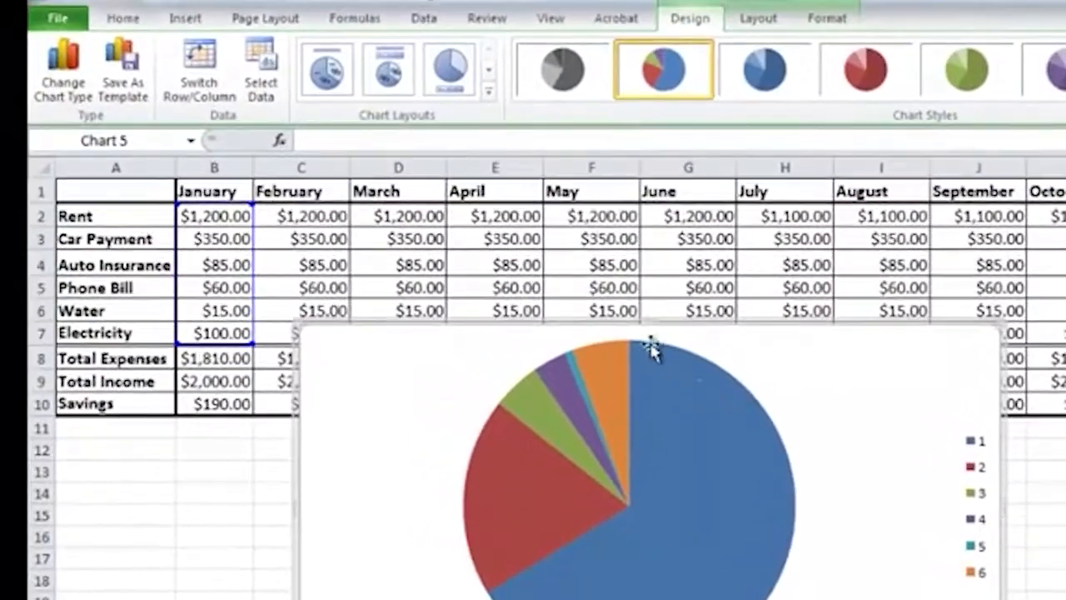
Step: Set the pie chart's category labels to the expense names in A2:A7
left_click(263, 73)
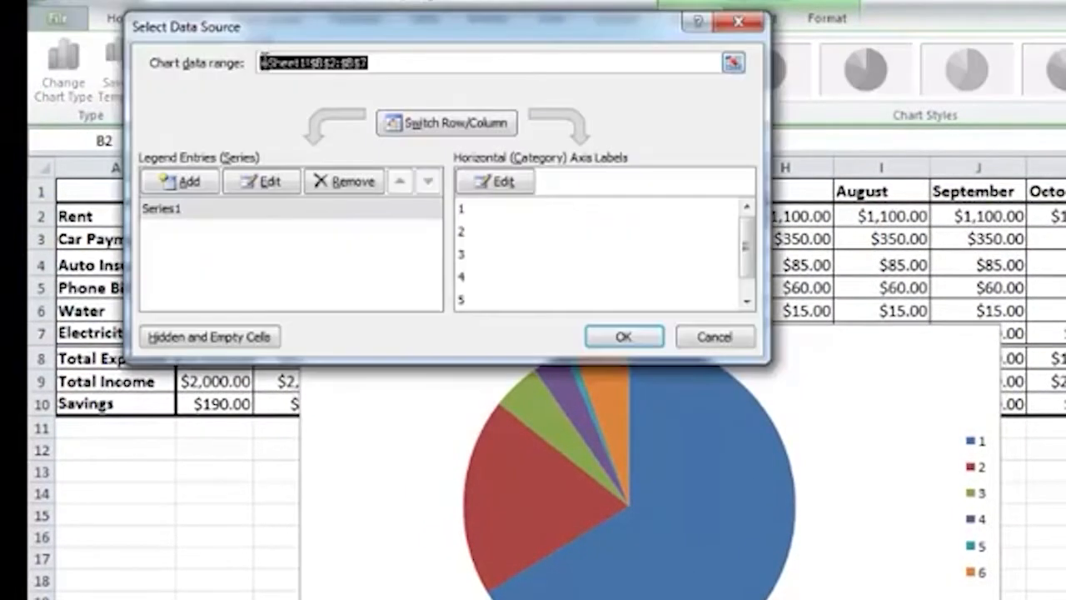
left_click(498, 183)
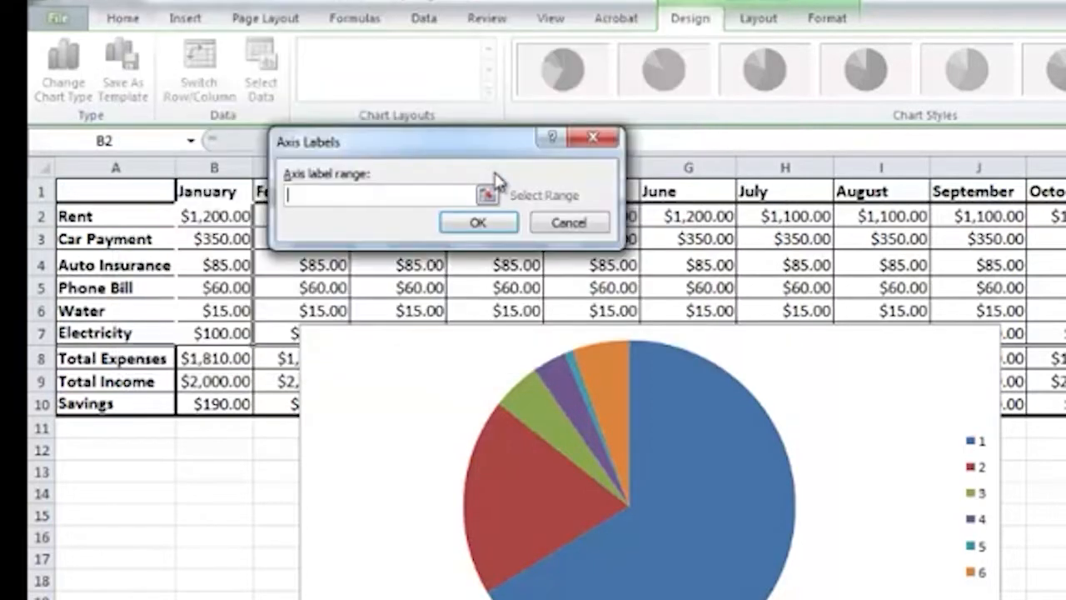
left_click_drag(128, 215, 123, 330)
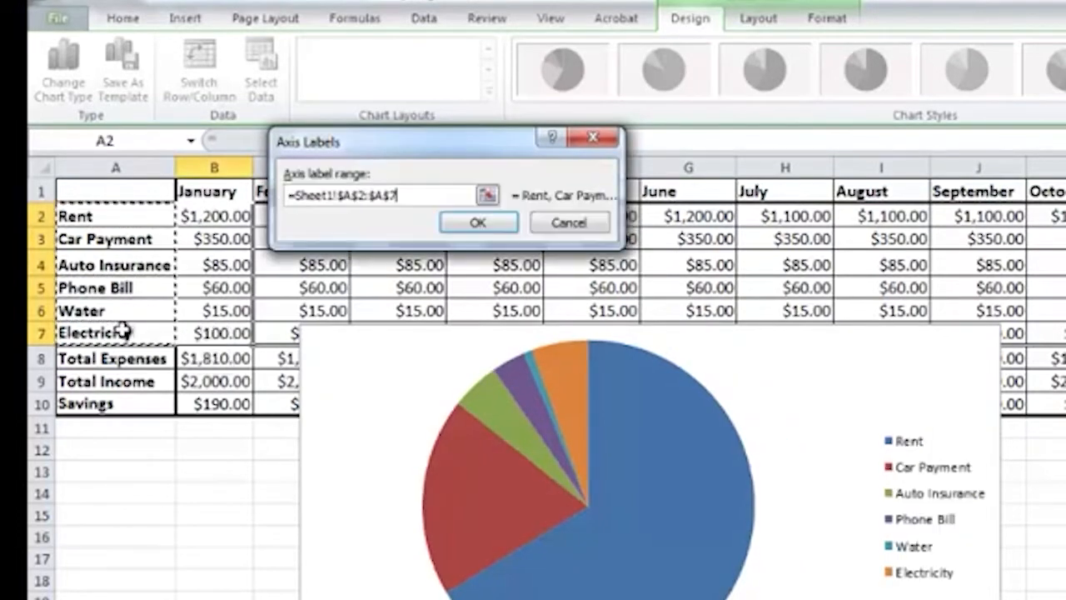
left_click(477, 223)
left_click(620, 336)
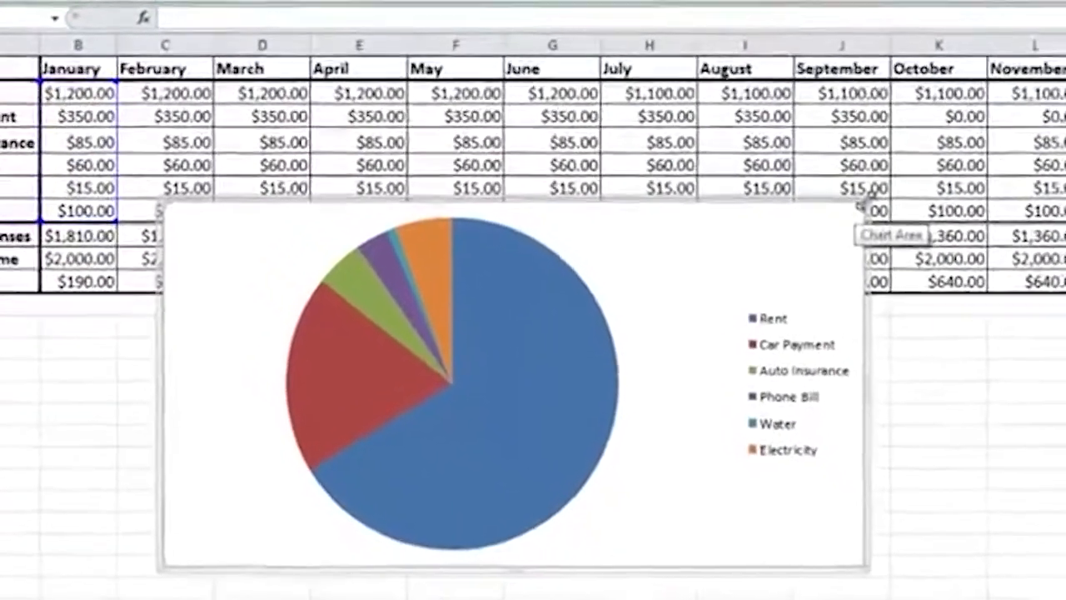
Step: Enlarge the pie chart and apply the chart layout with a title and category names with percentages on the slices
left_click_drag(927, 270, 1057, 176)
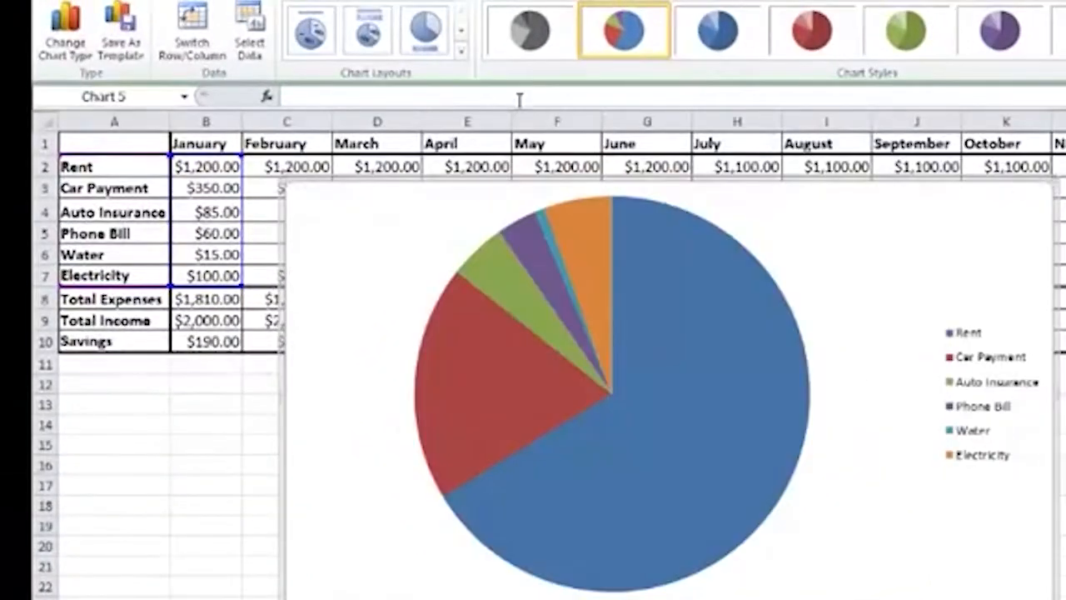
left_click(425, 33)
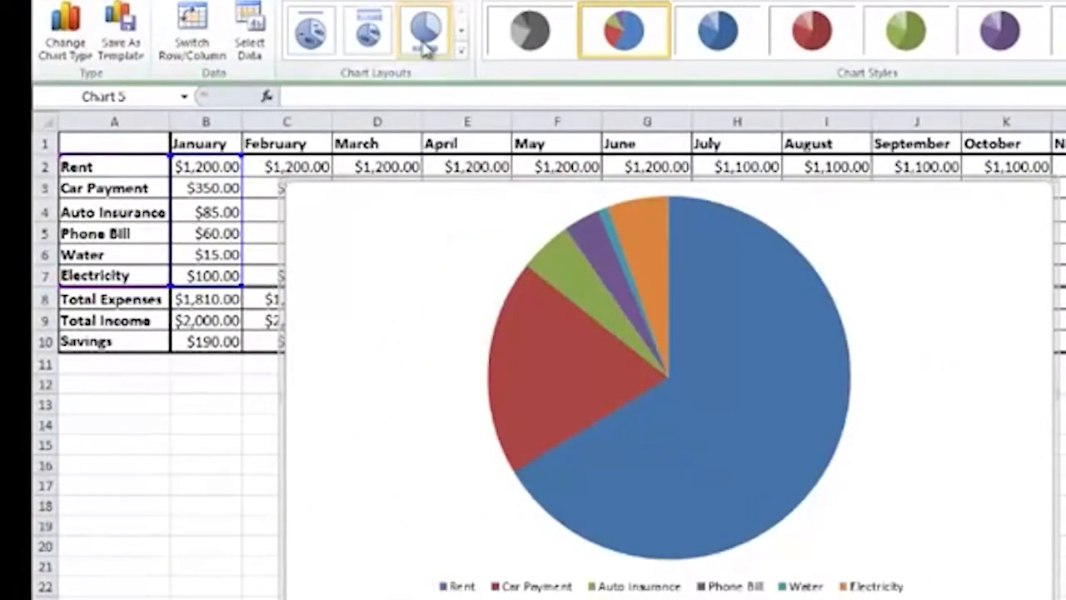
left_click(371, 34)
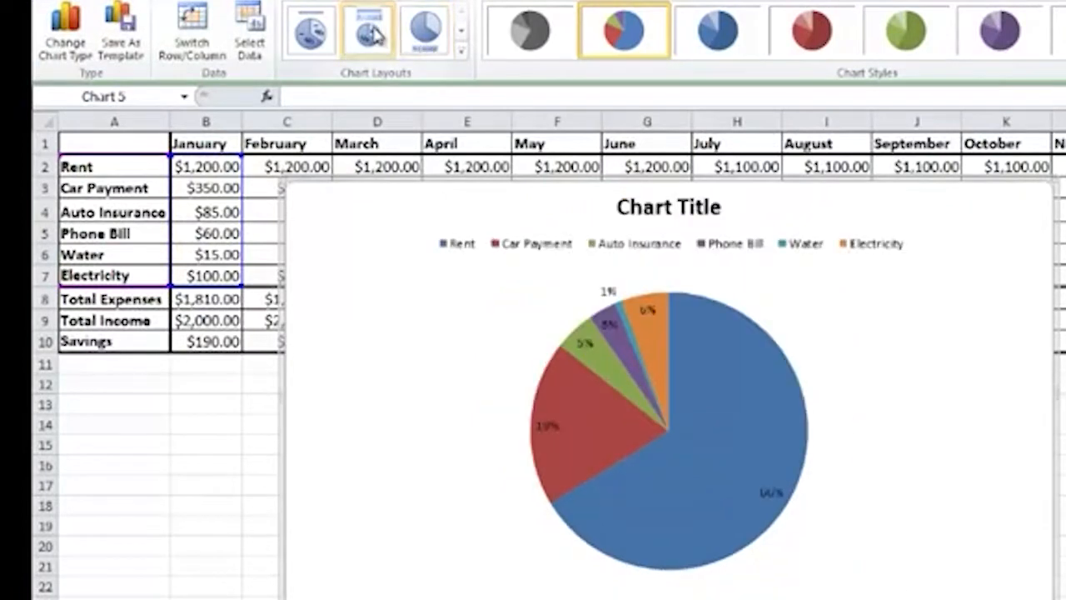
left_click(323, 32)
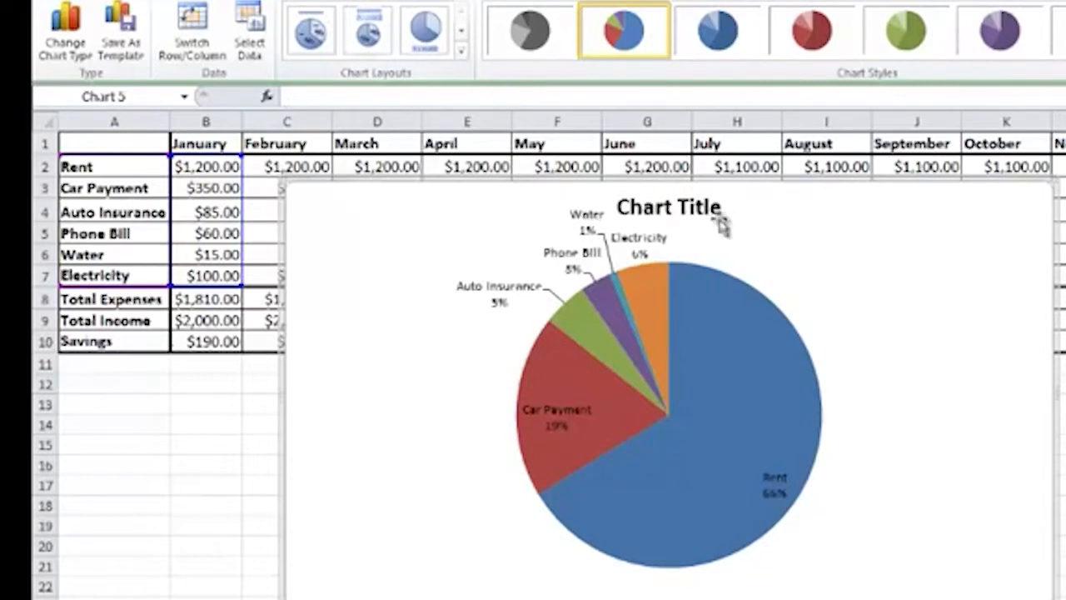
Step: Change the pie chart's title to "January Expenses"
left_click(693, 208)
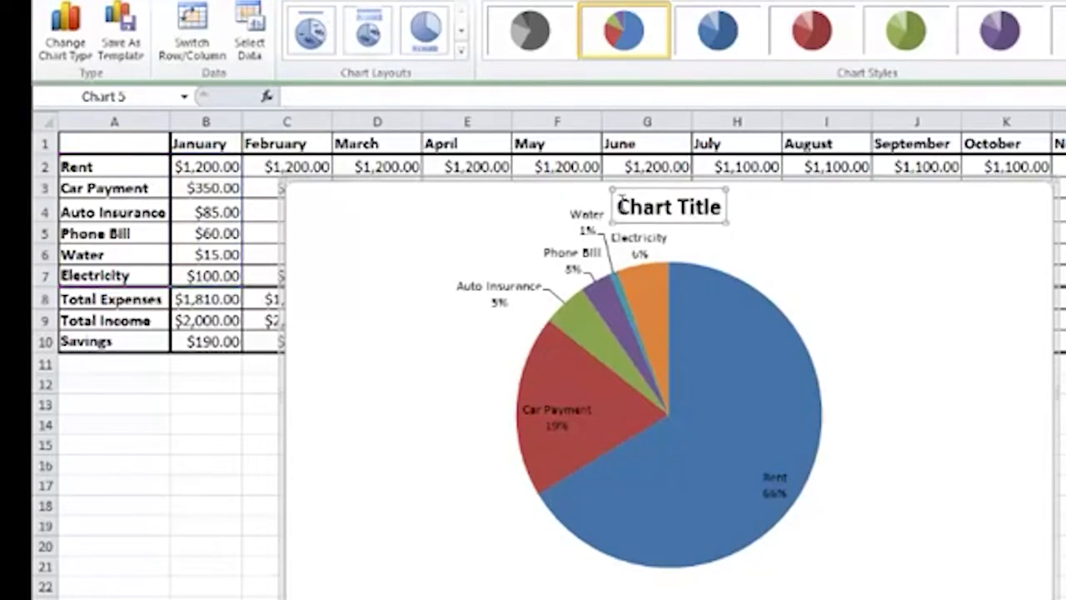
left_click_drag(614, 209, 720, 221)
type("Janu")
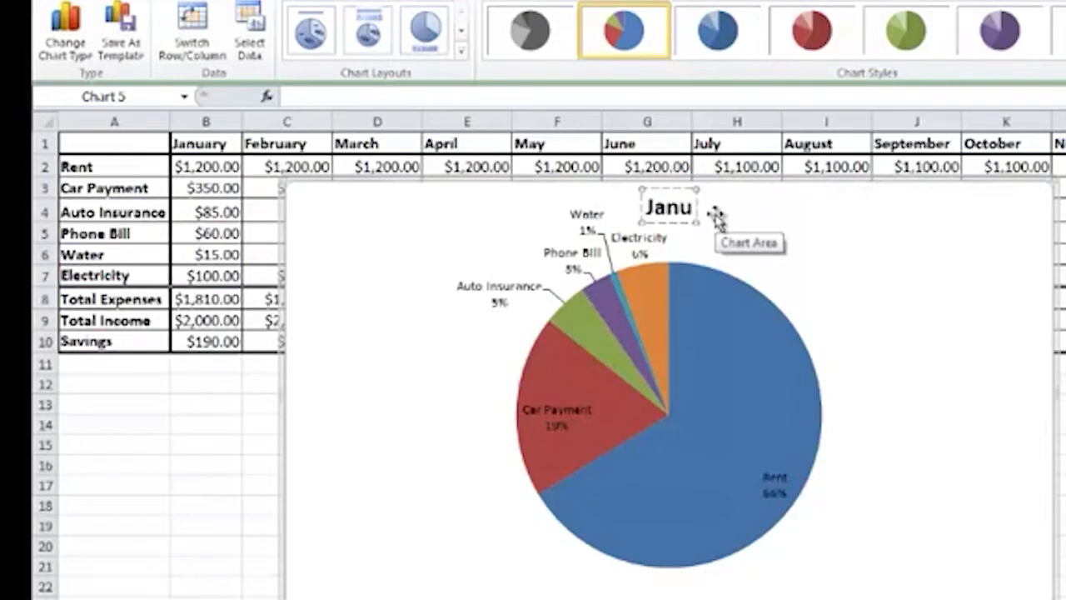
type("ary Expenses")
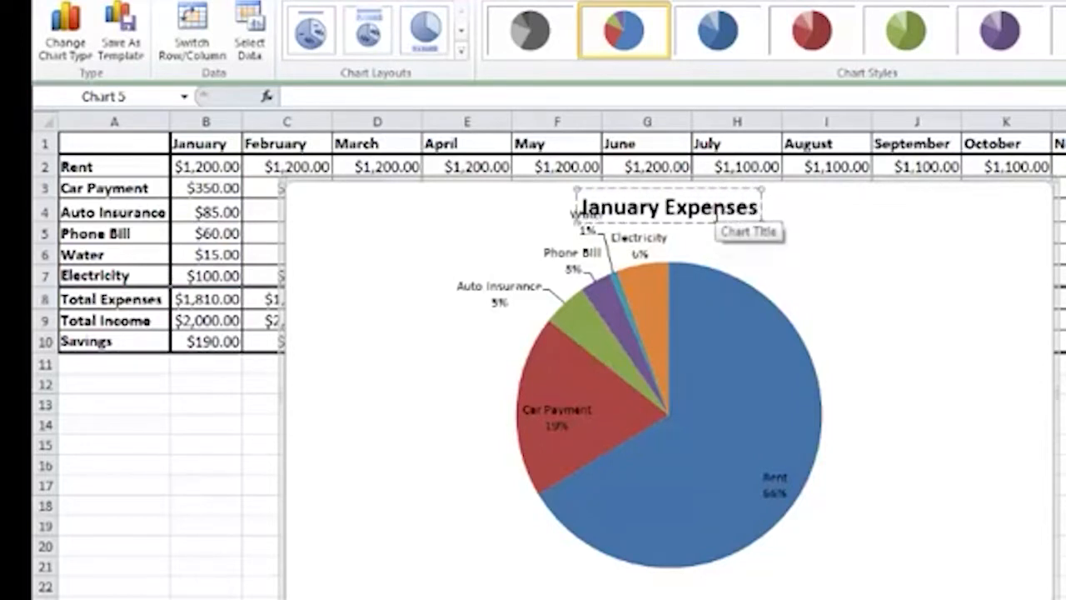
left_click(420, 391)
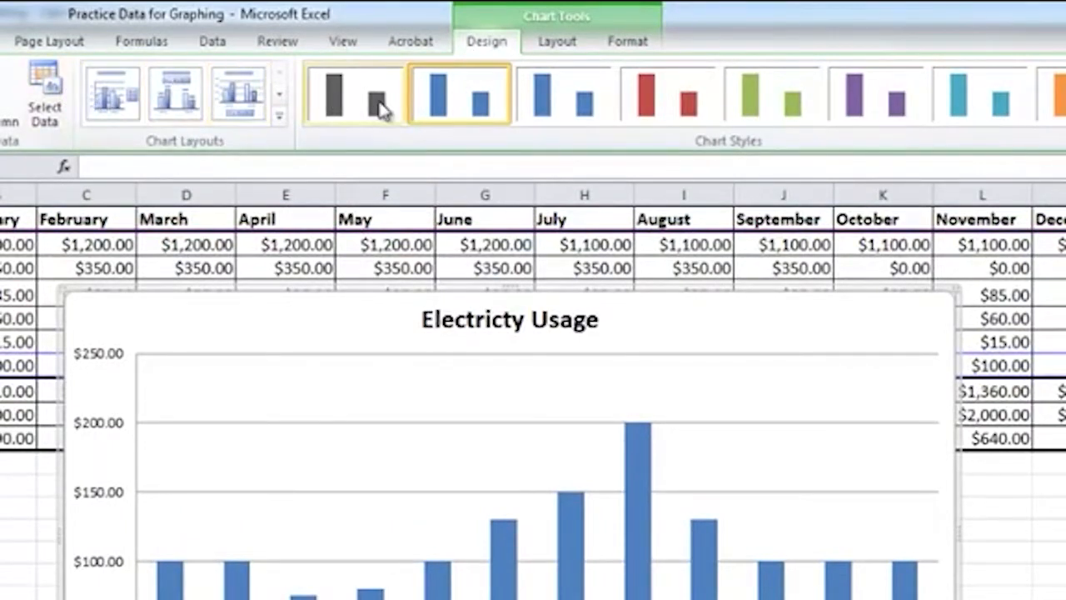
Step: Add major primary vertical gridlines to the electricity column chart
left_click(558, 44)
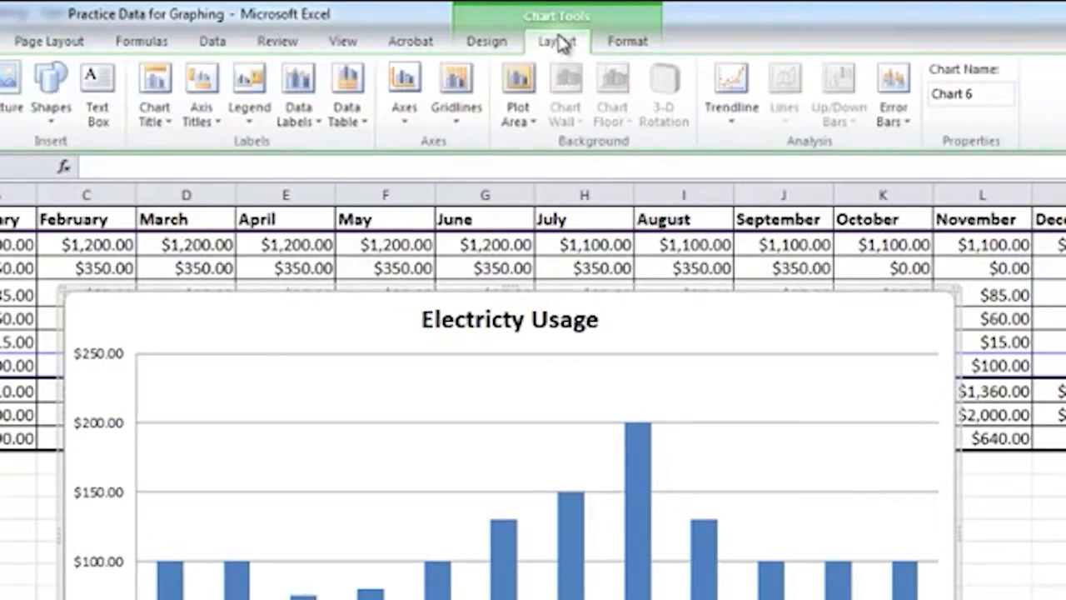
left_click(459, 129)
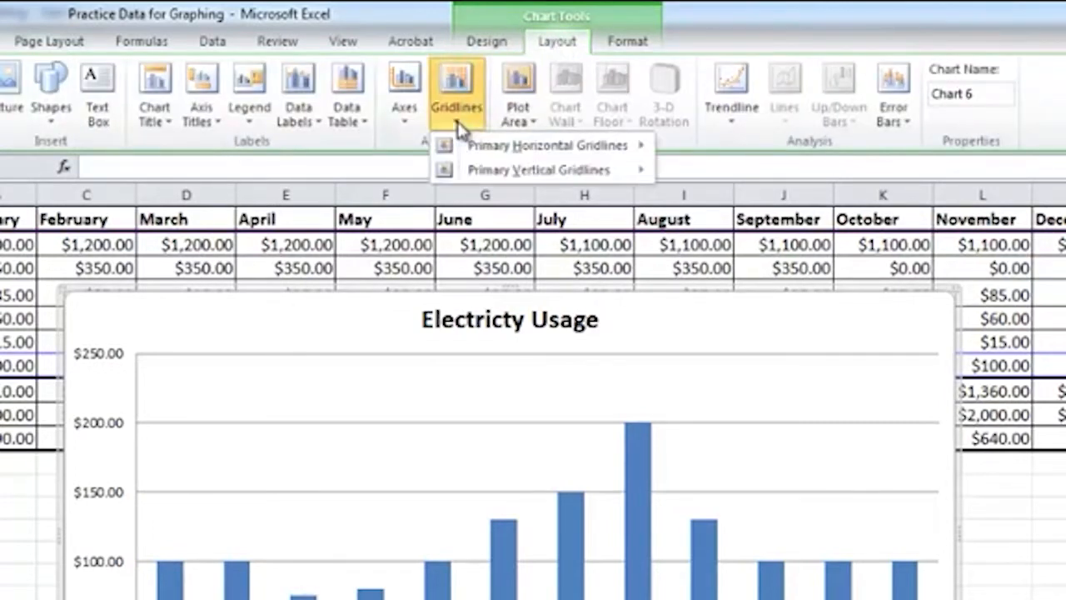
mouse_move(505, 175)
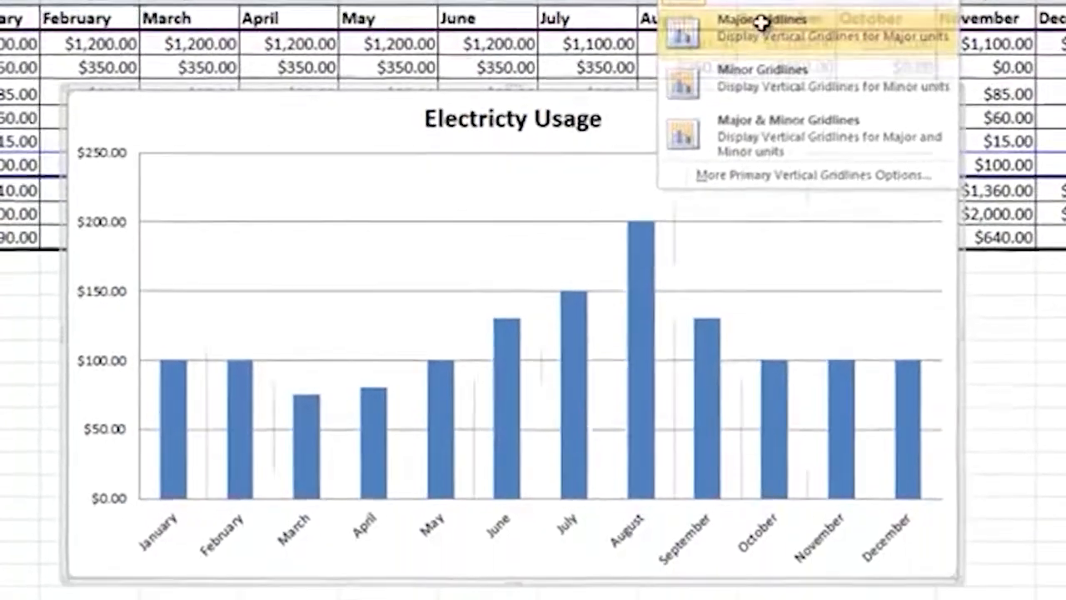
left_click(760, 225)
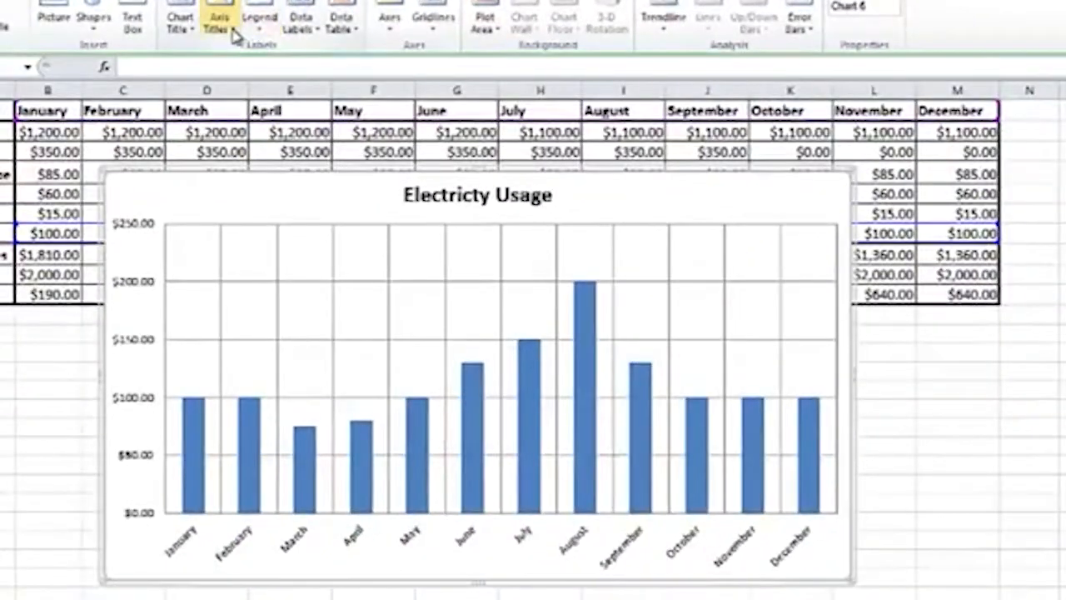
Step: Add a title below the column chart's horizontal axis reading "Months"
left_click(200, 124)
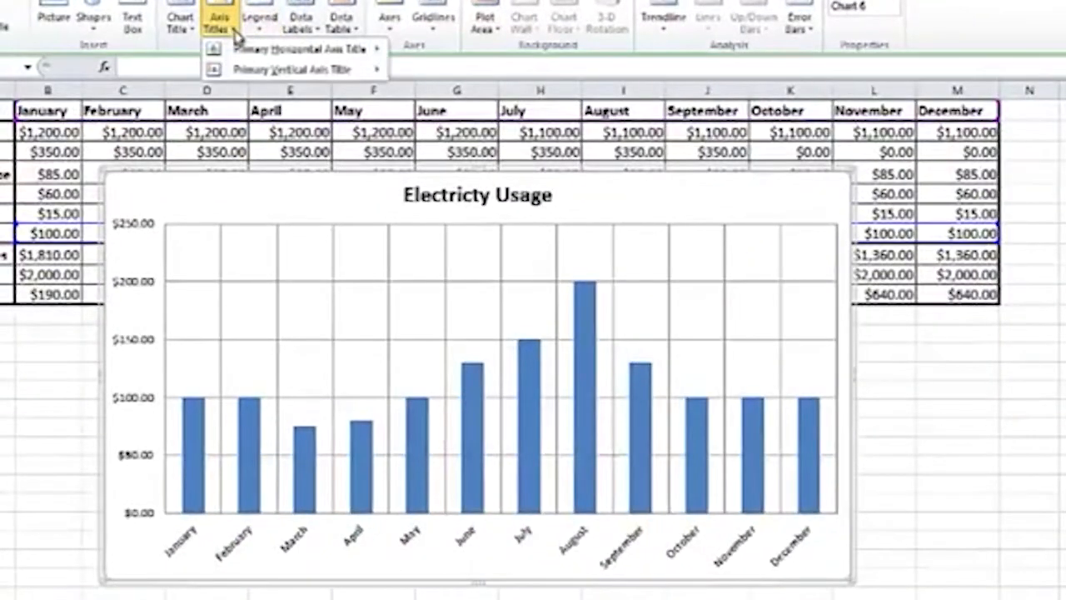
mouse_move(260, 52)
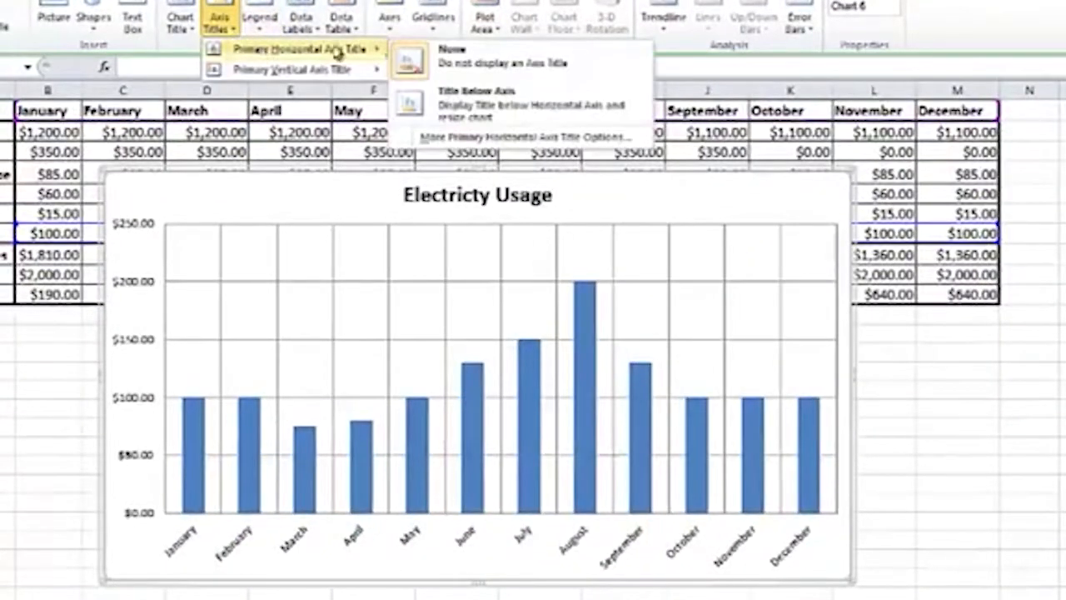
left_click(463, 99)
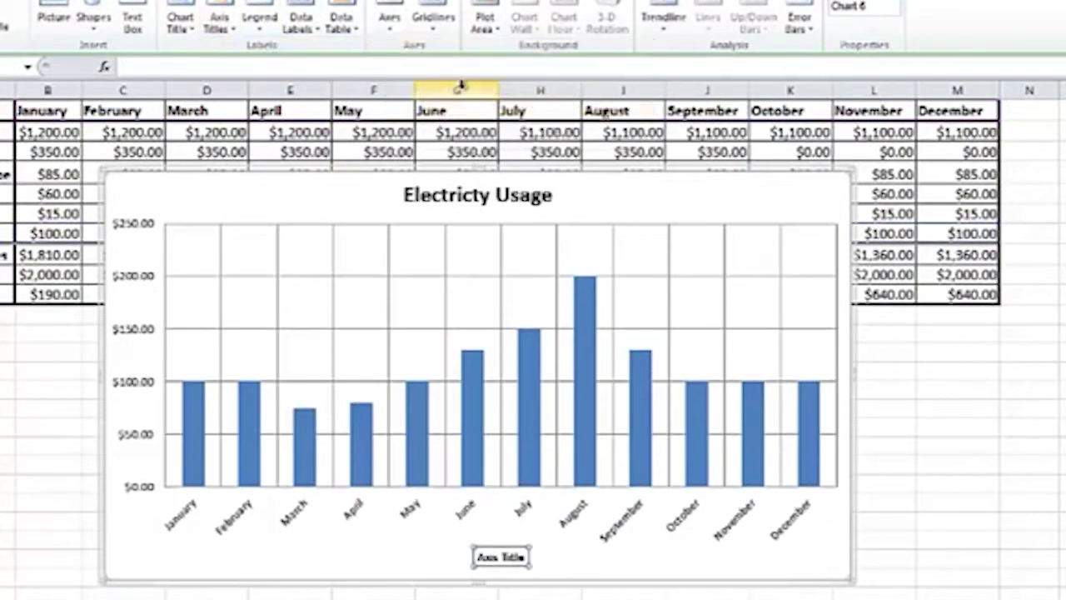
type("Months")
key("Return")
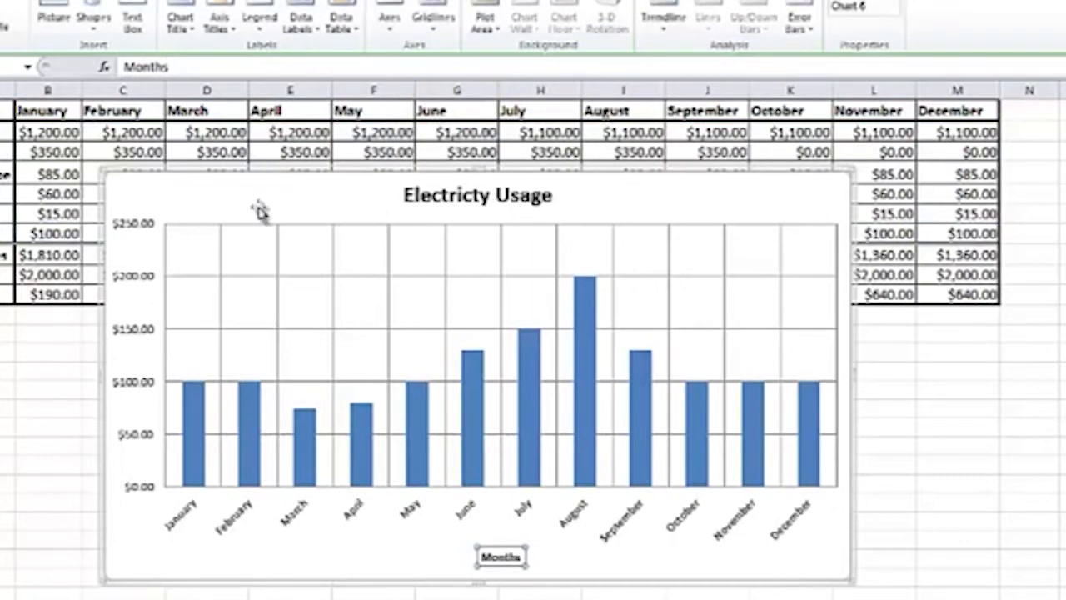
Step: Add a rotated title to the column chart's vertical axis reading "Cost"
left_click(220, 23)
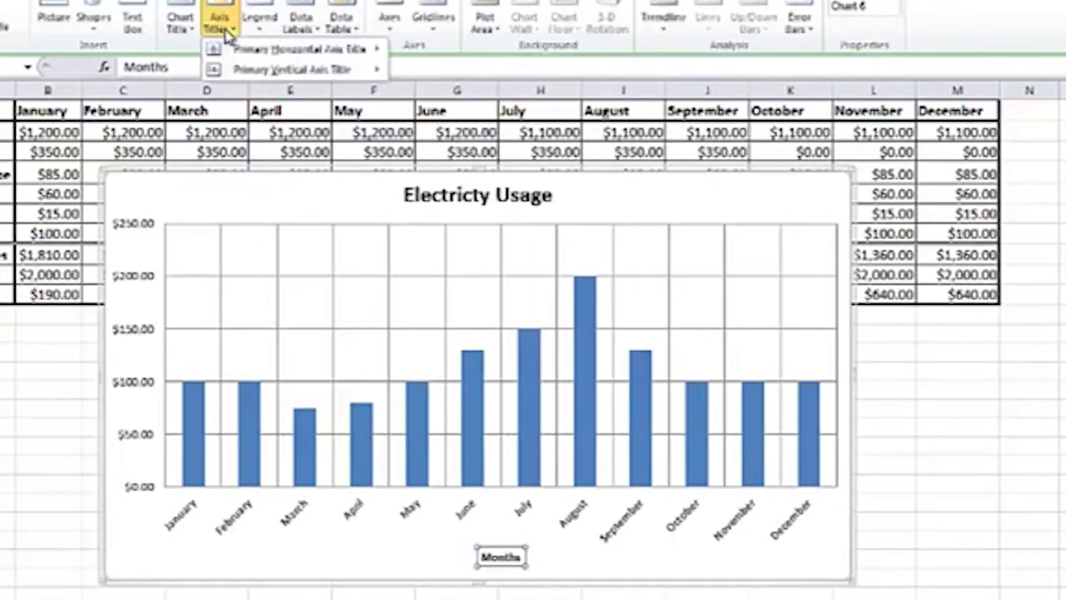
mouse_move(292, 74)
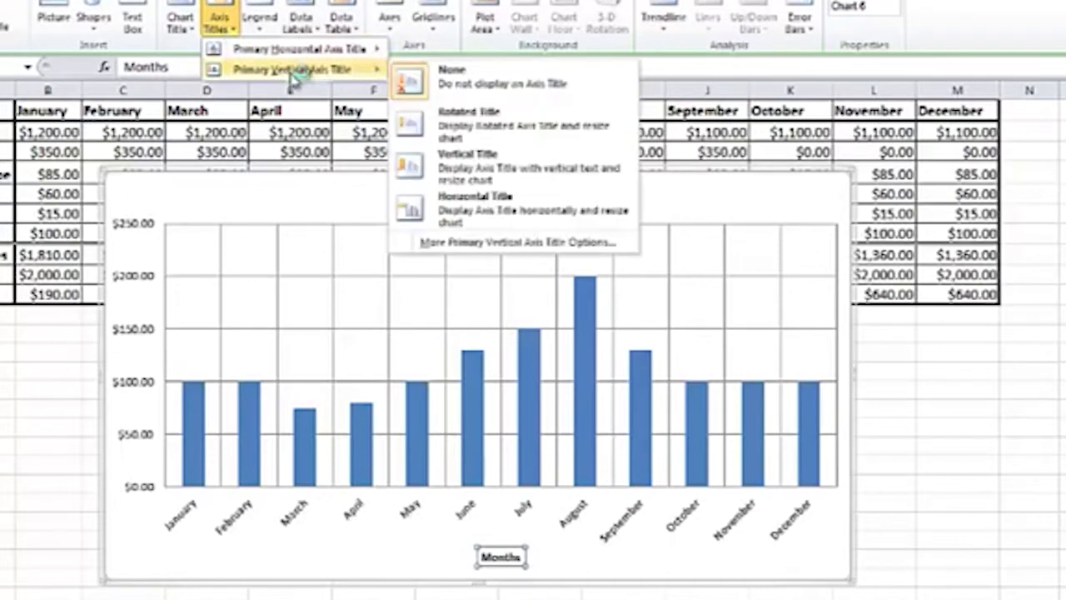
left_click(477, 86)
left_click(220, 24)
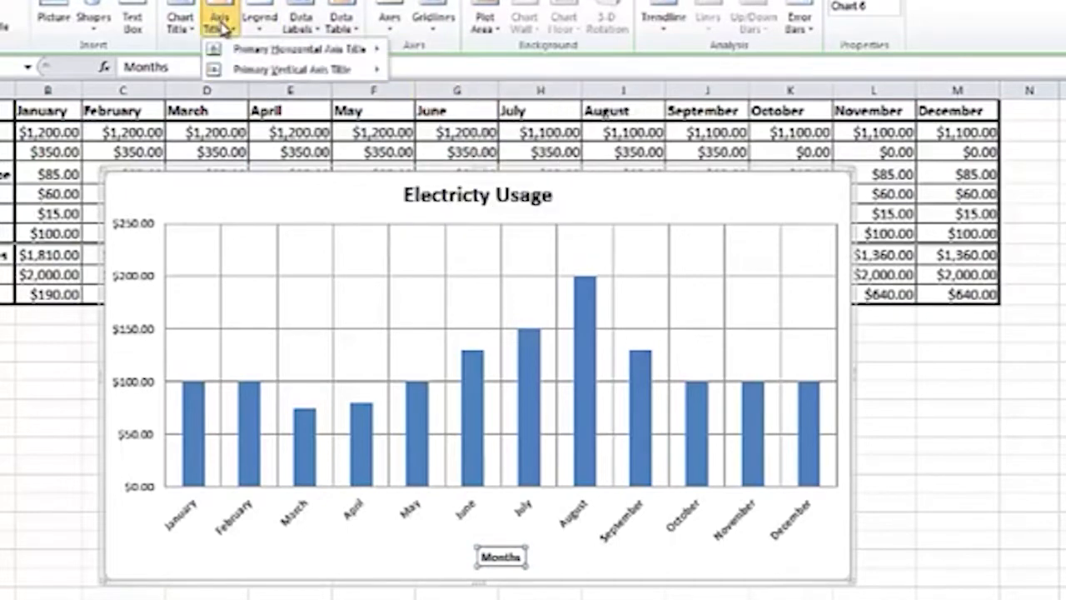
mouse_move(373, 71)
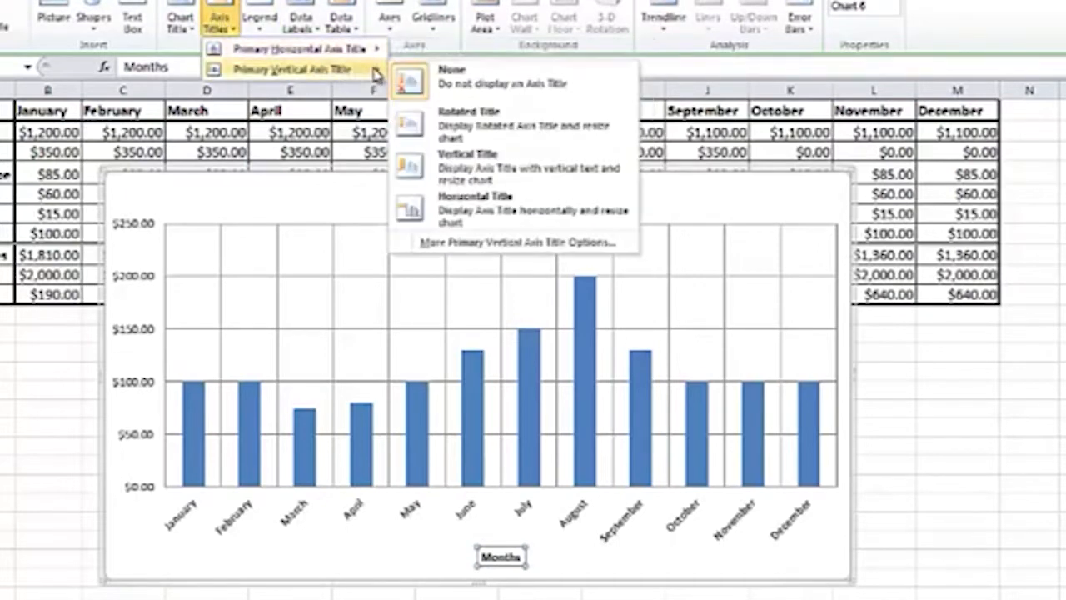
left_click(486, 125)
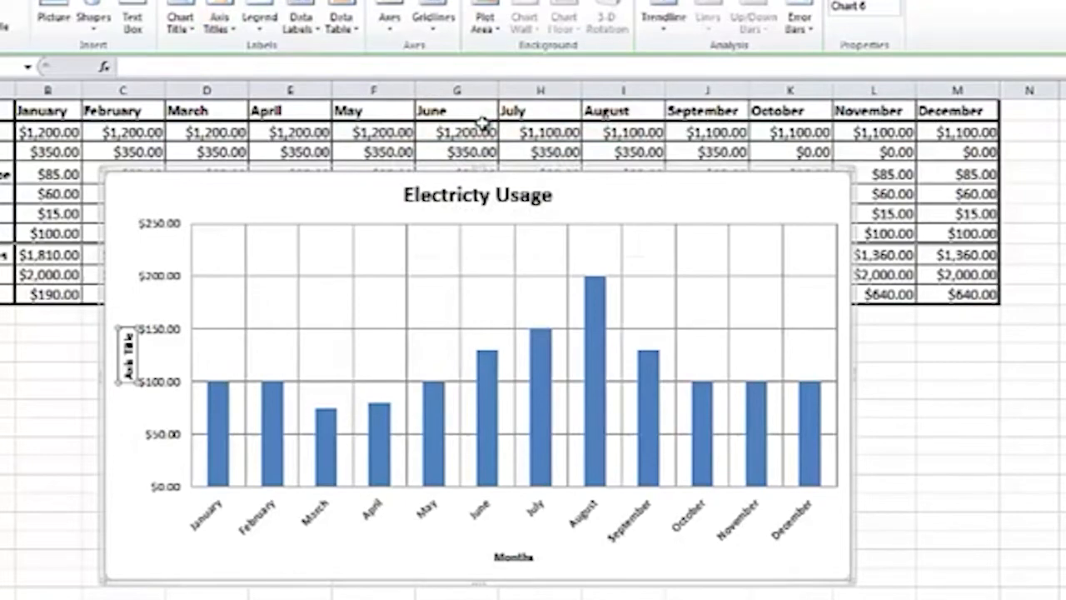
type("Cost")
key("Return")
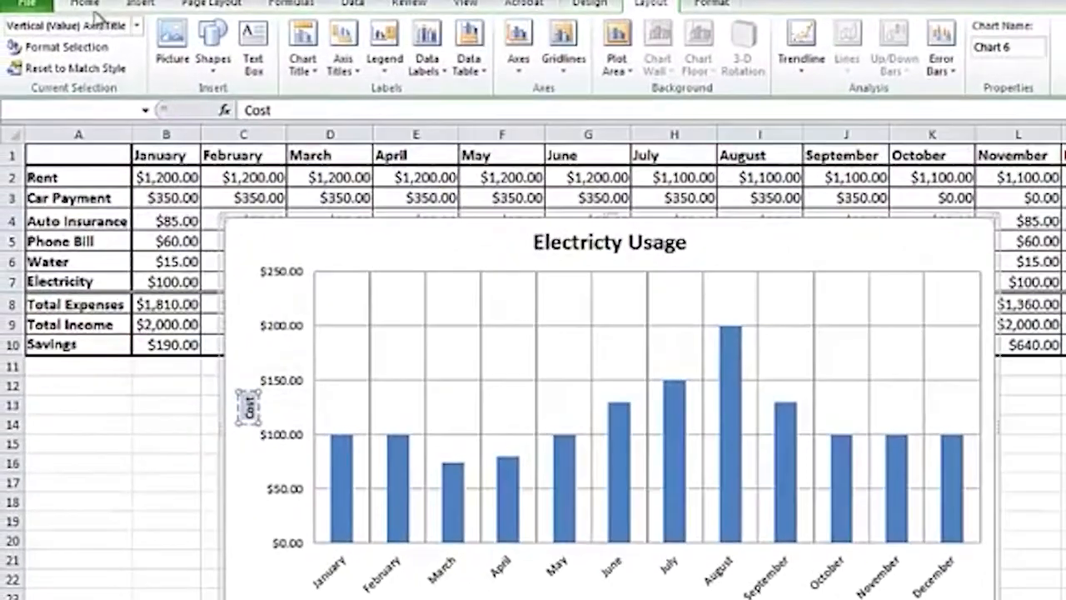
Step: Increase the "Cost" axis title's font size to 11 and enlarge the font of the vertical axis's dollar labels
left_click(87, 5)
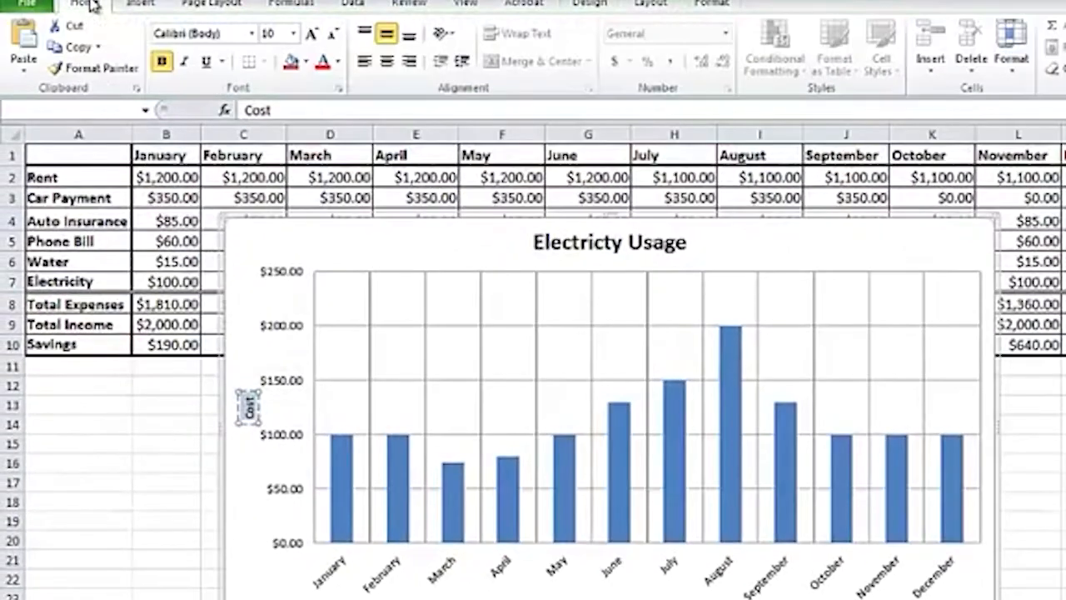
left_click(315, 33)
left_click(315, 34)
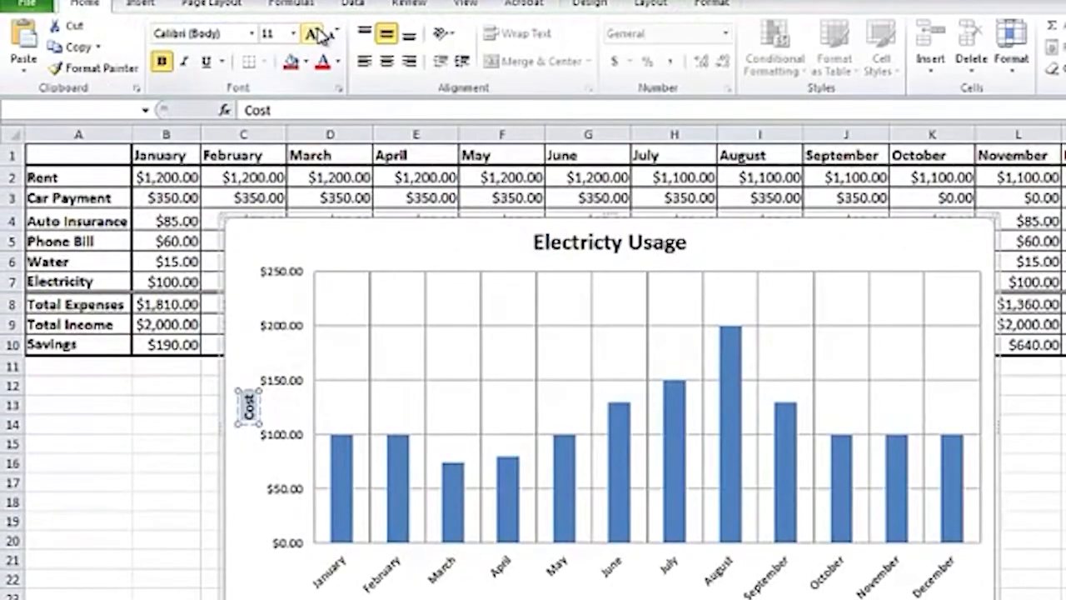
left_click(289, 275)
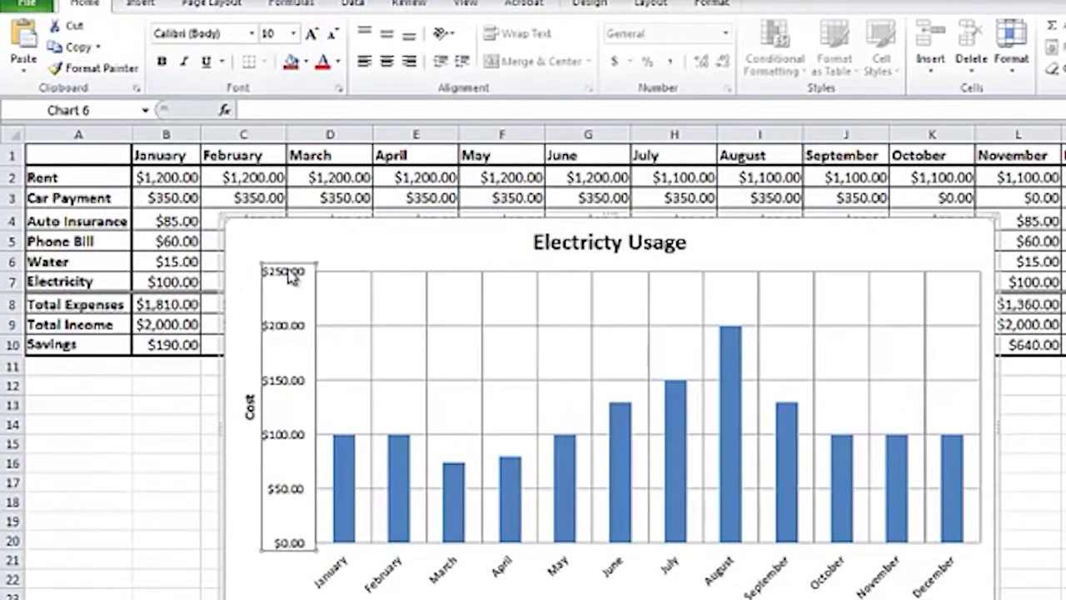
left_click(313, 33)
left_click(313, 33)
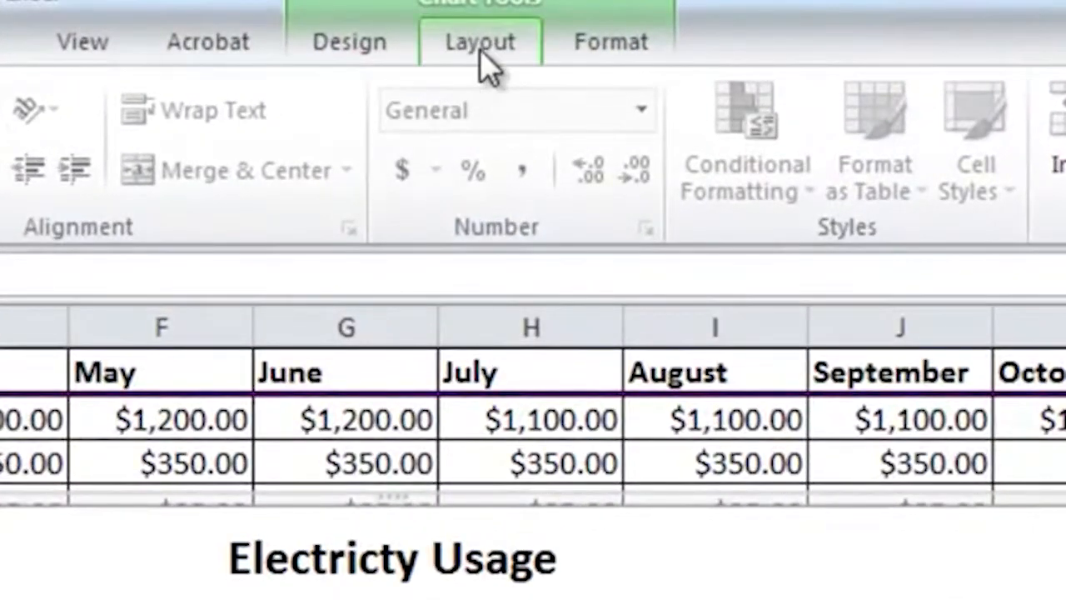
left_click(482, 43)
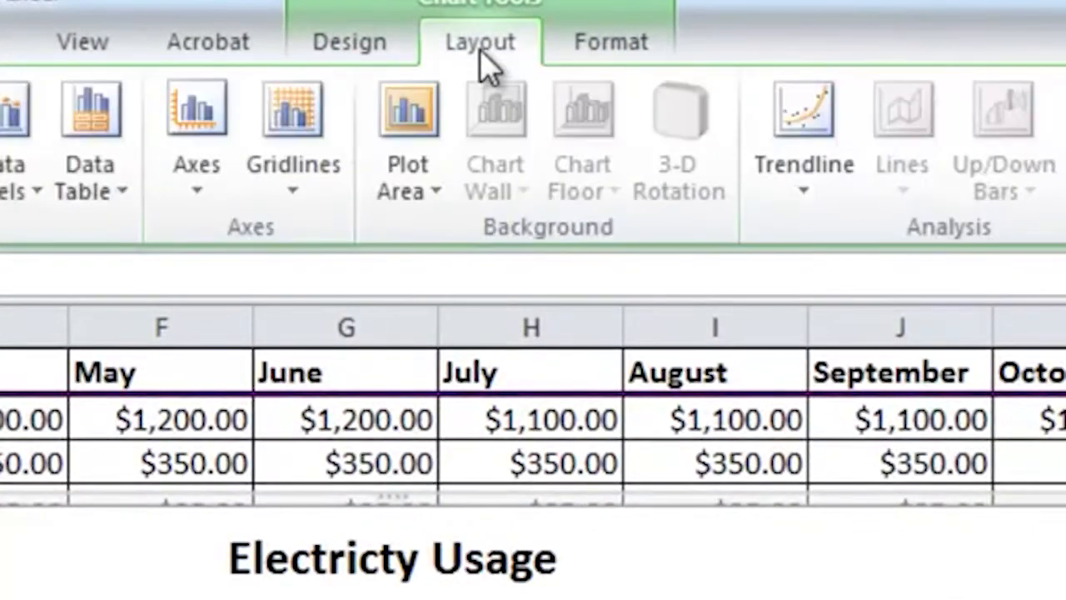